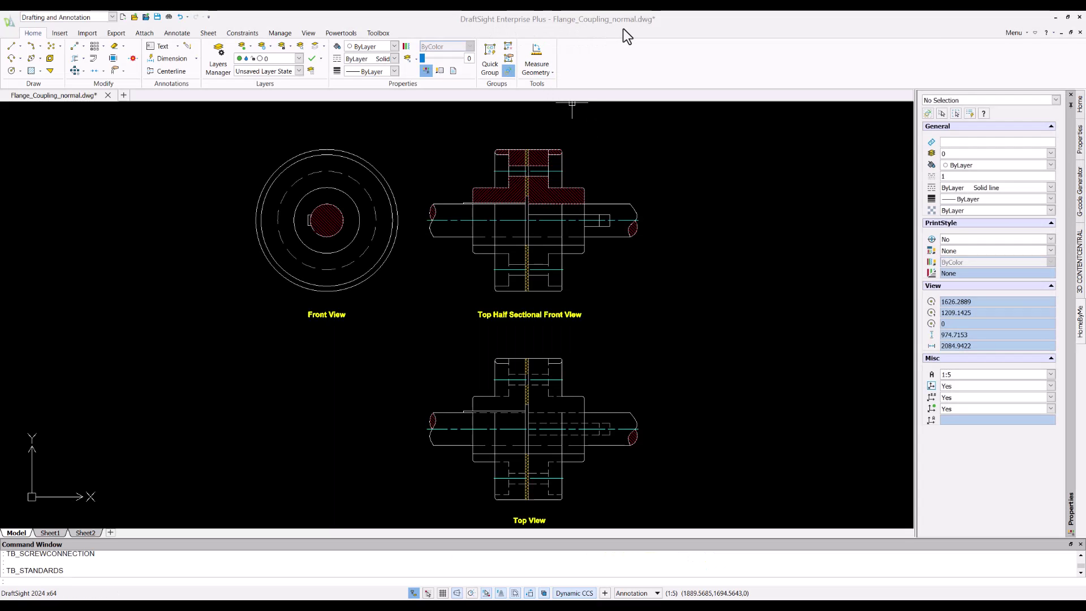
Show the Toolbox ribbon tab with its standards, hardware and hole tools
left_click(379, 33)
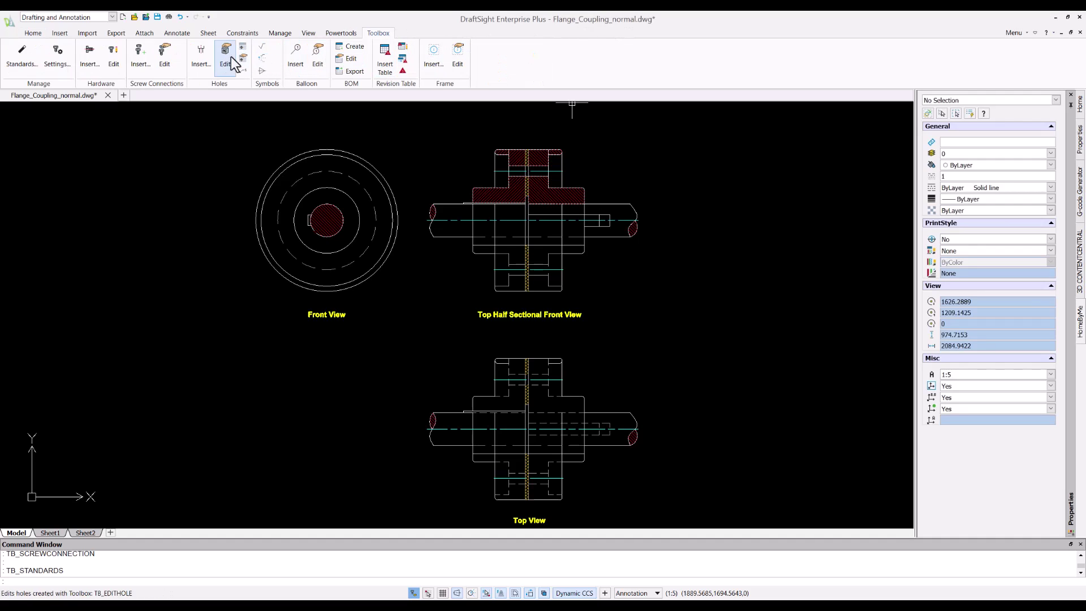
Copy ANSI Metric into a new custom standard named My_Company and select it
left_click(26, 53)
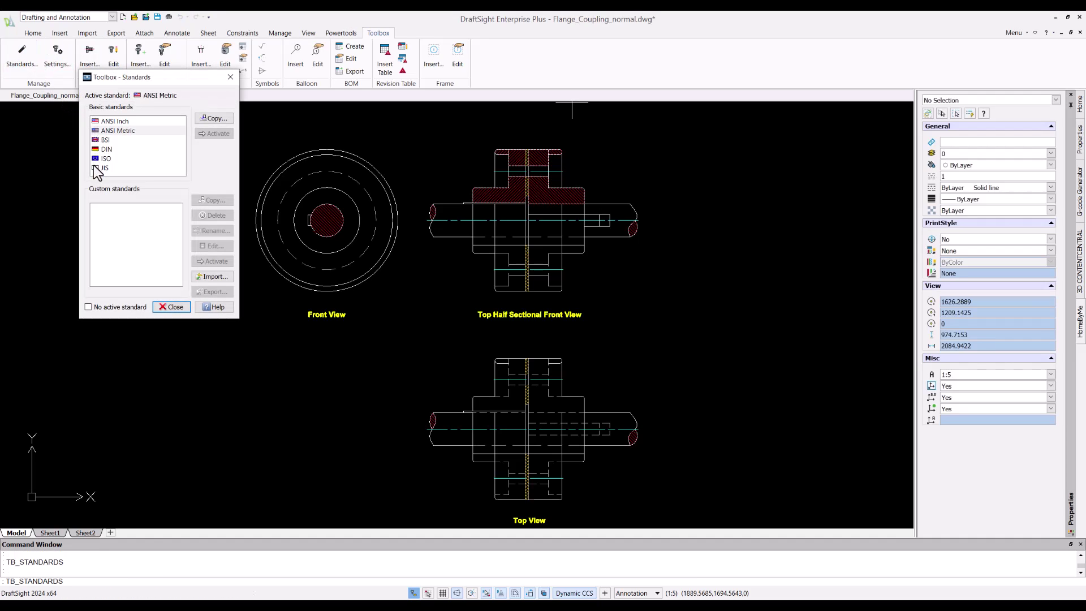
left_click(209, 118)
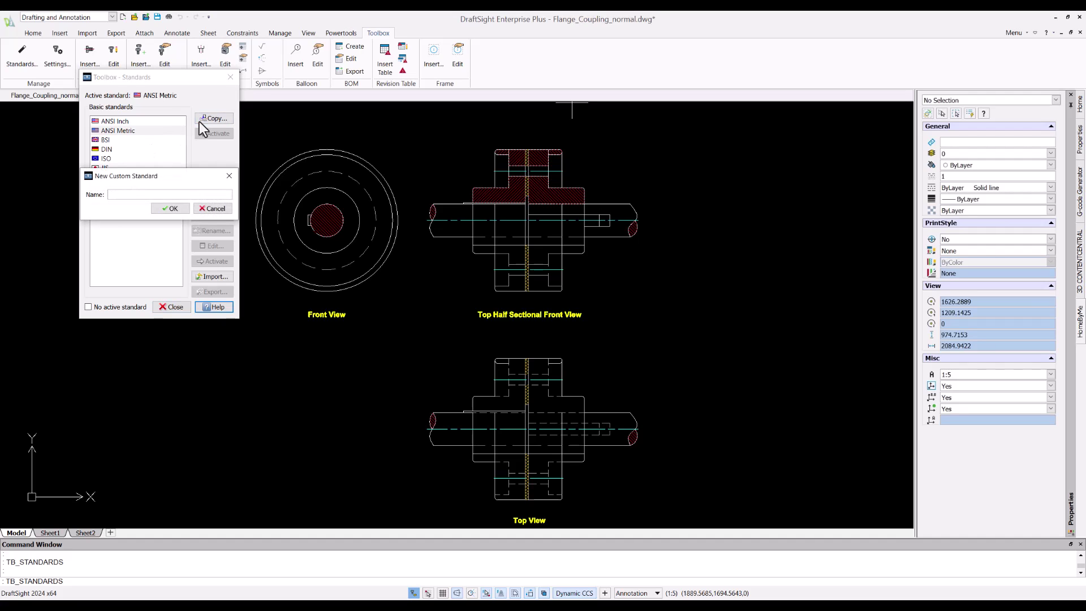
type("My_C")
type("ompany")
left_click(170, 209)
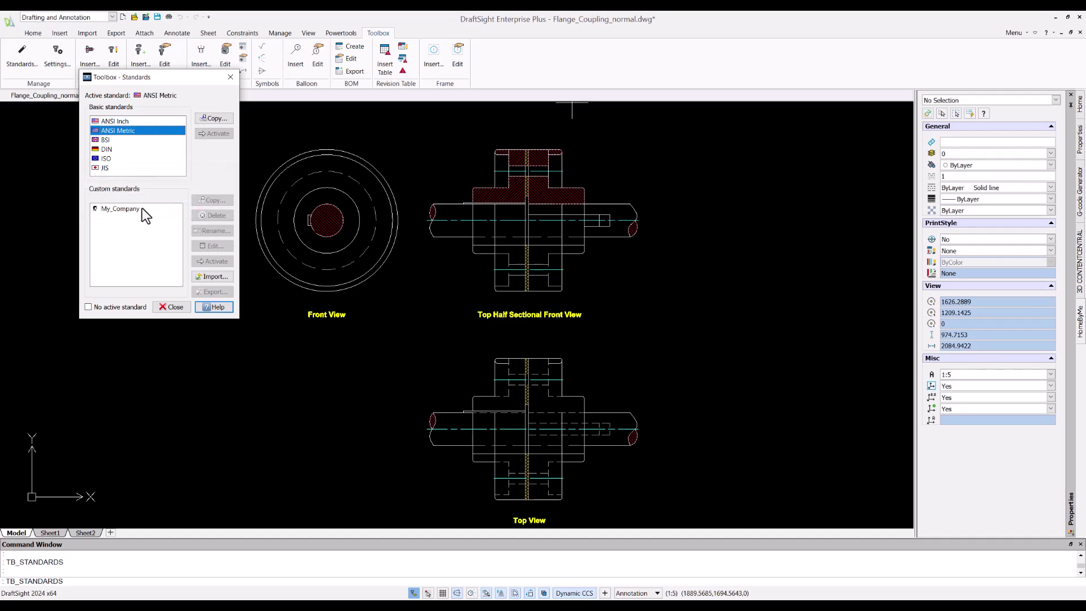
left_click(141, 208)
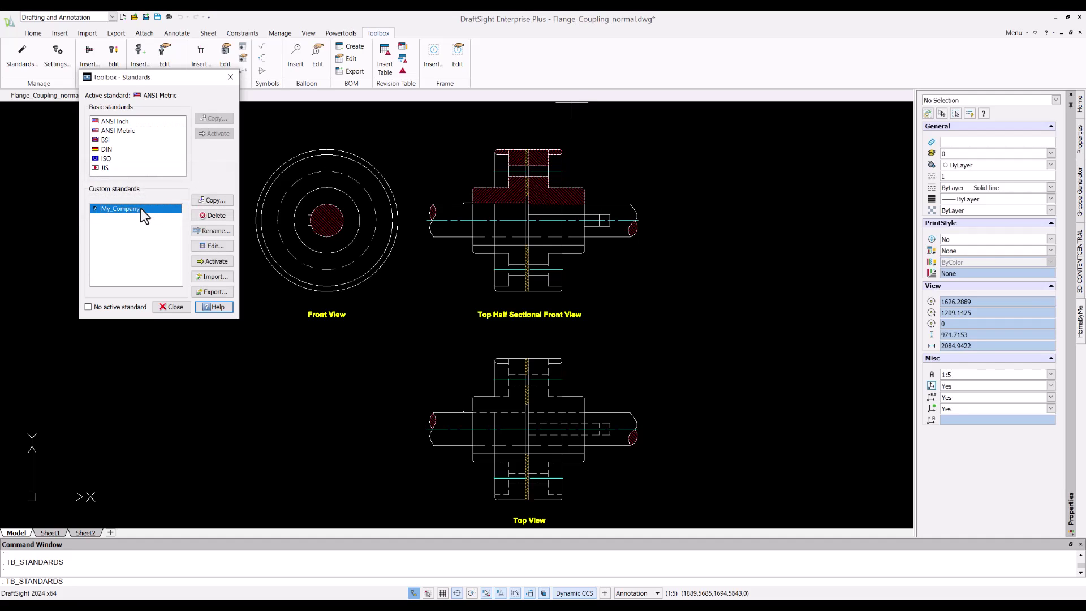
Delete the M12 row from My_Company's Hex Bolt size table and close the editor
left_click(211, 246)
left_click(42, 137)
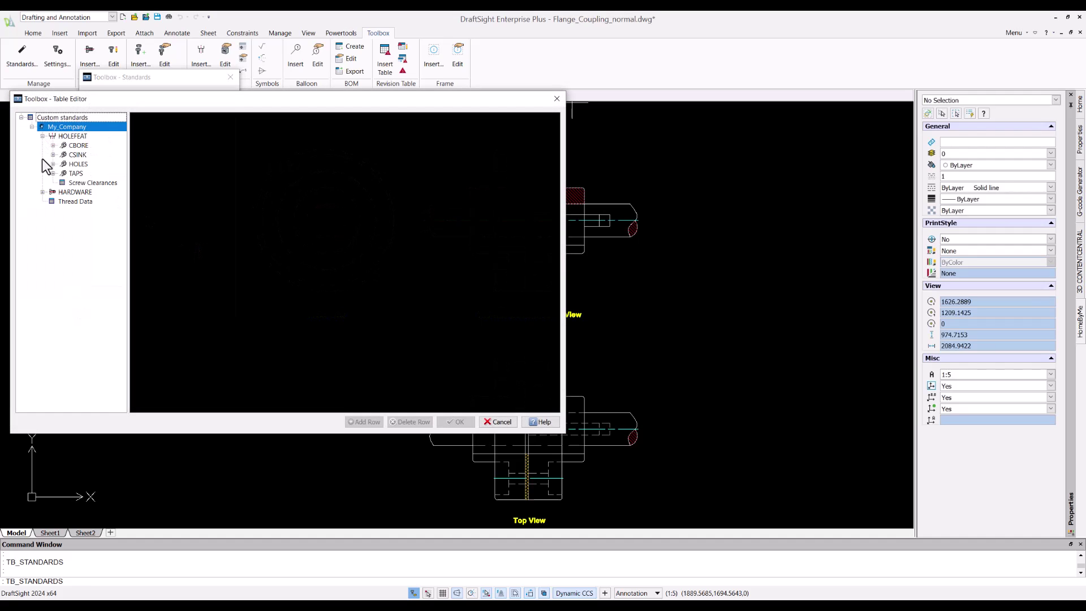
left_click(42, 192)
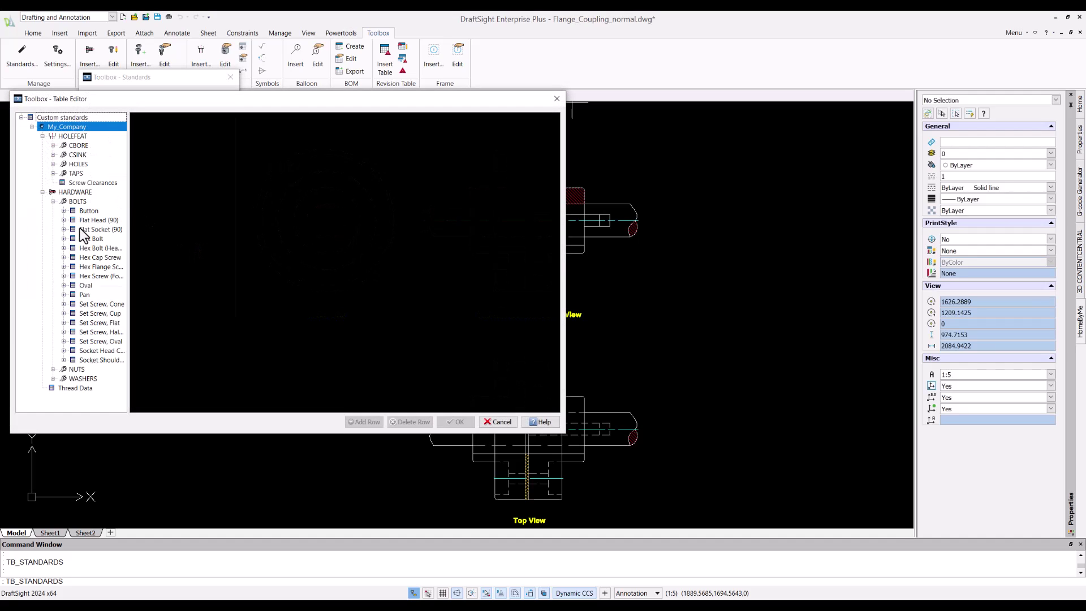
left_click(89, 238)
left_click(135, 232)
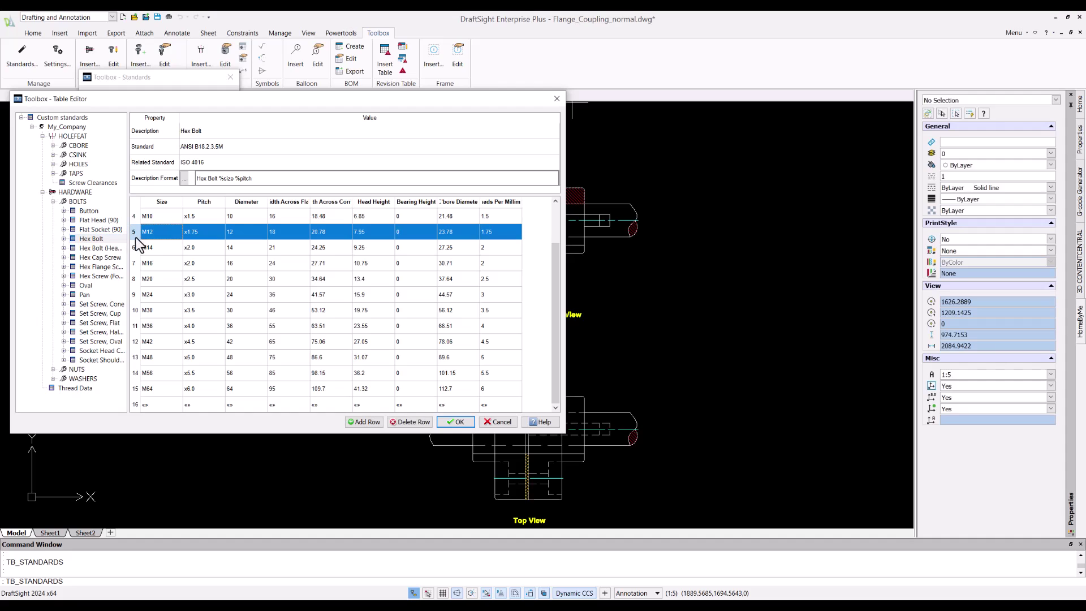
left_click(410, 422)
left_click(454, 422)
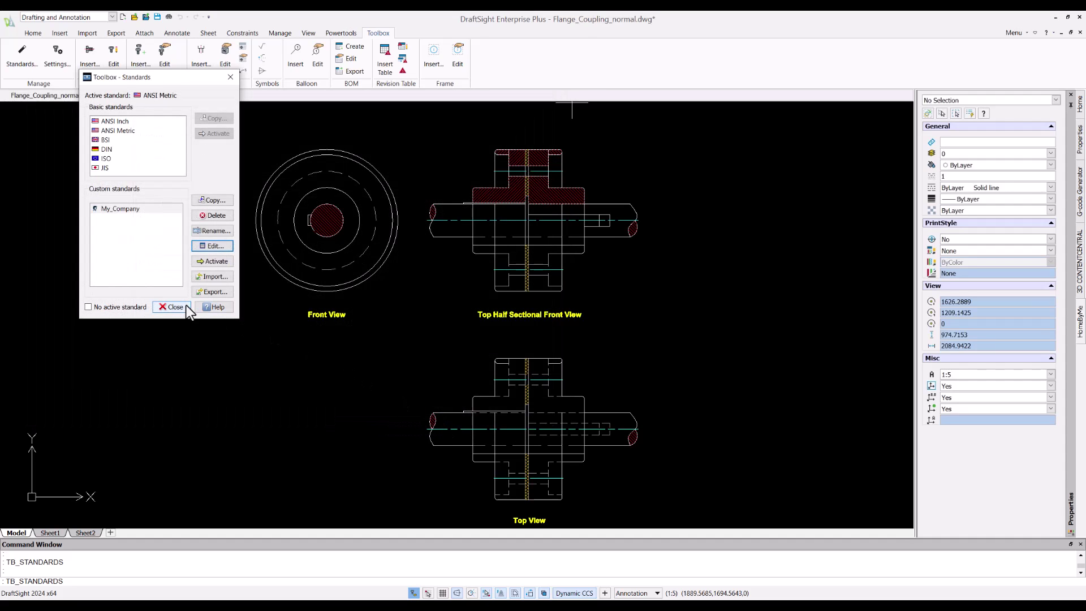
Choose a 120-long M16x2.0 hex bolt with thread display for the screw connection
left_click(172, 306)
scroll(414, 183, "up", 1)
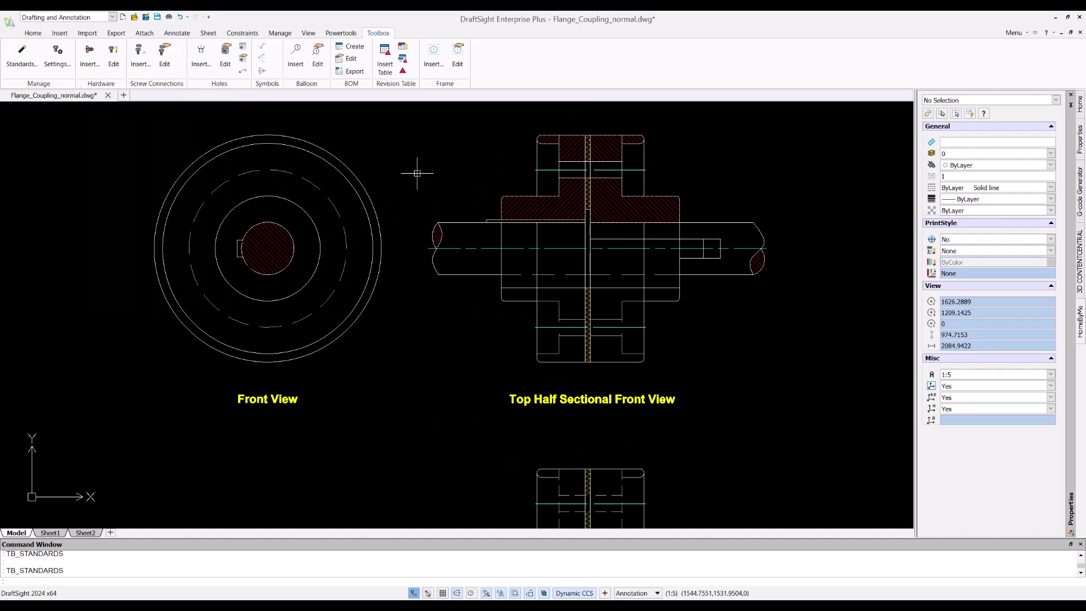
left_click(140, 56)
left_click(327, 170)
left_click(308, 180)
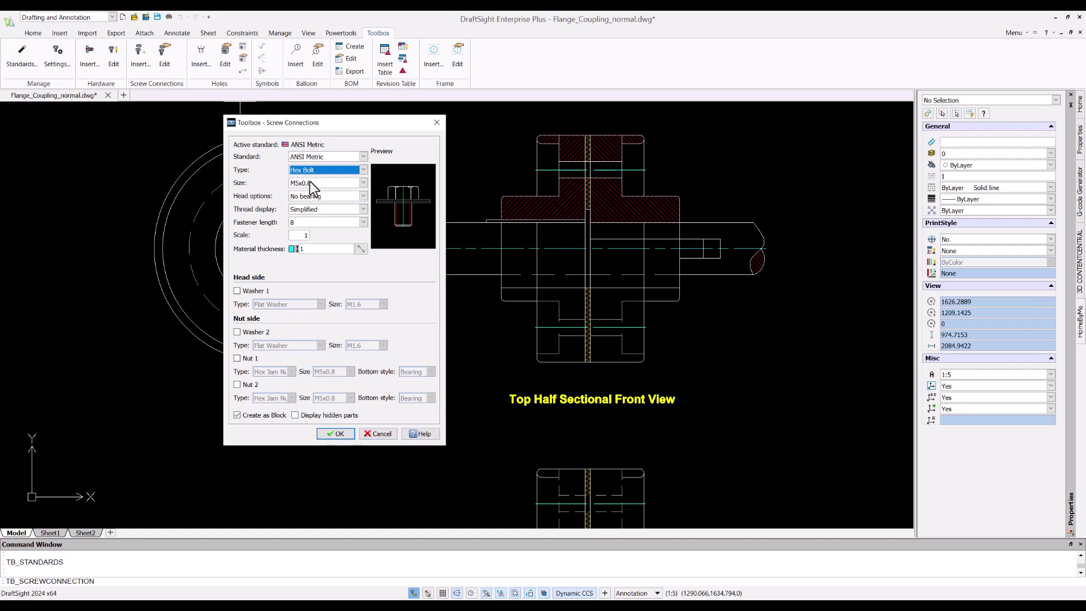
left_click(310, 182)
left_click(311, 239)
left_click(323, 210)
left_click(325, 221)
scroll(328, 253, "down", 2)
scroll(314, 282, "down", 2)
left_click(308, 303)
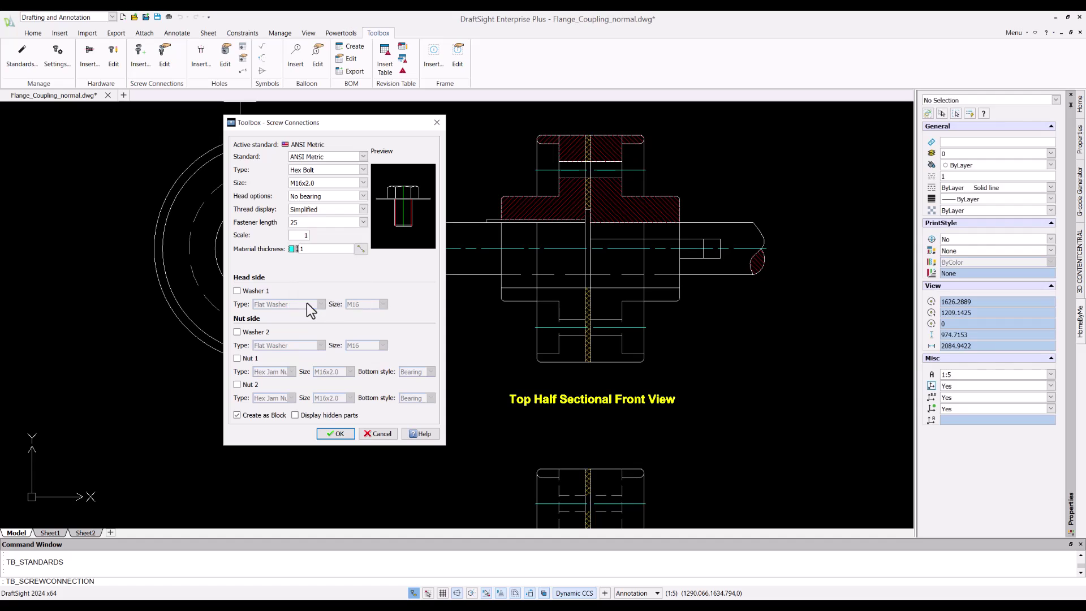
Measure the flange thickness, add flat washers on both sides, a heavy hex nut, and show hidden parts
left_click(357, 254)
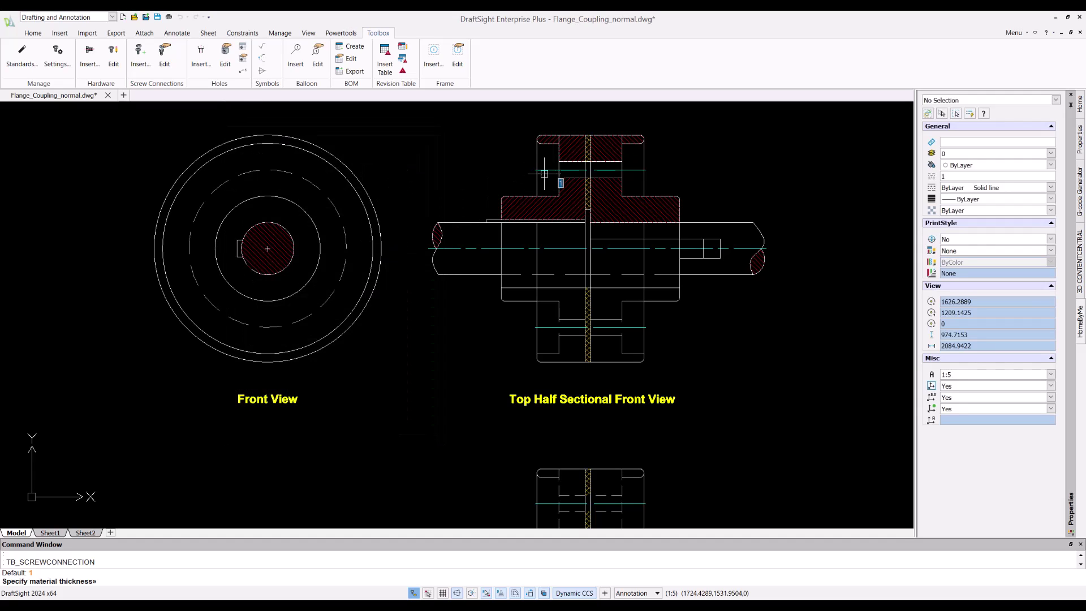
left_click(562, 181)
left_click(619, 171)
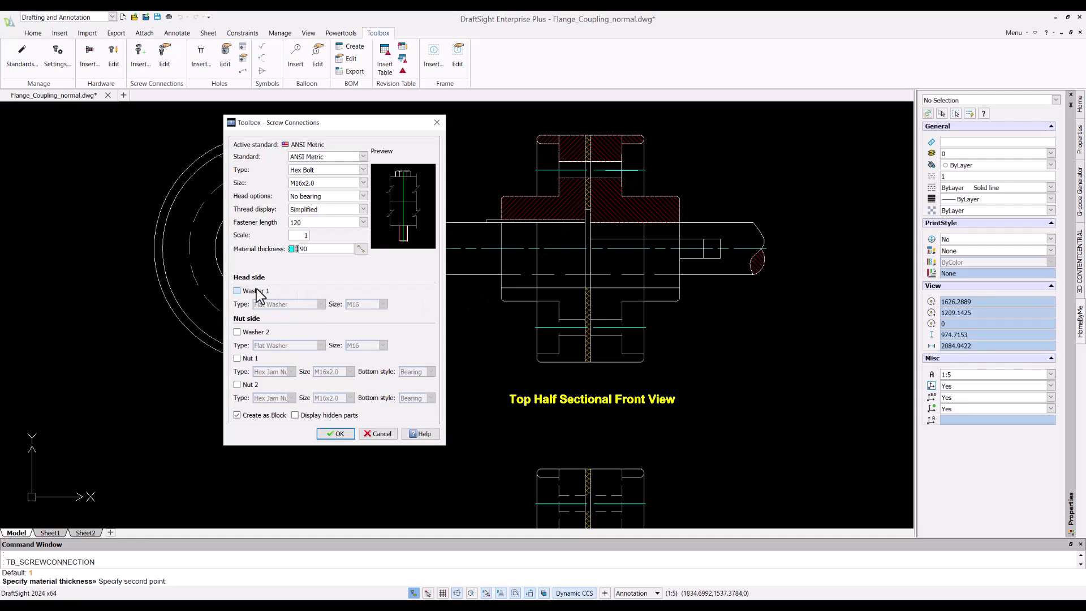
left_click(237, 291)
left_click(286, 304)
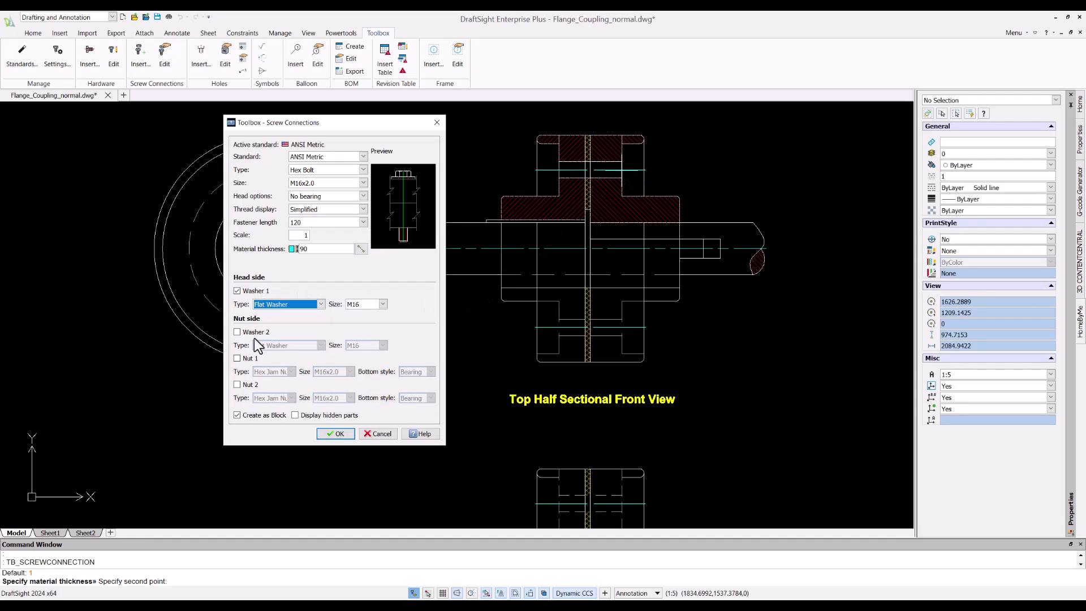
left_click(238, 332)
left_click(272, 345)
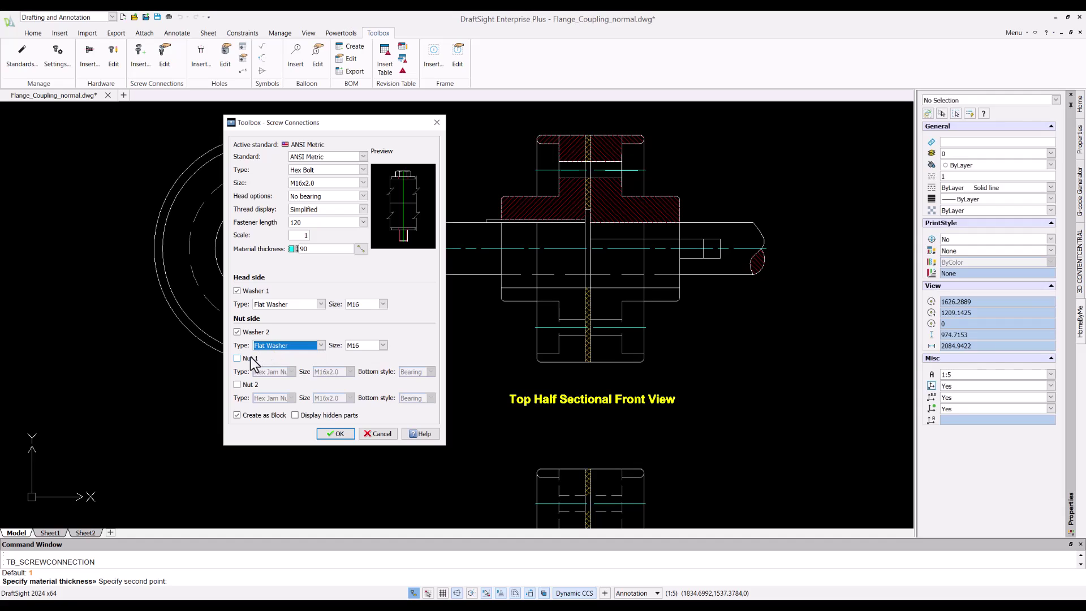
left_click(238, 359)
left_click(270, 372)
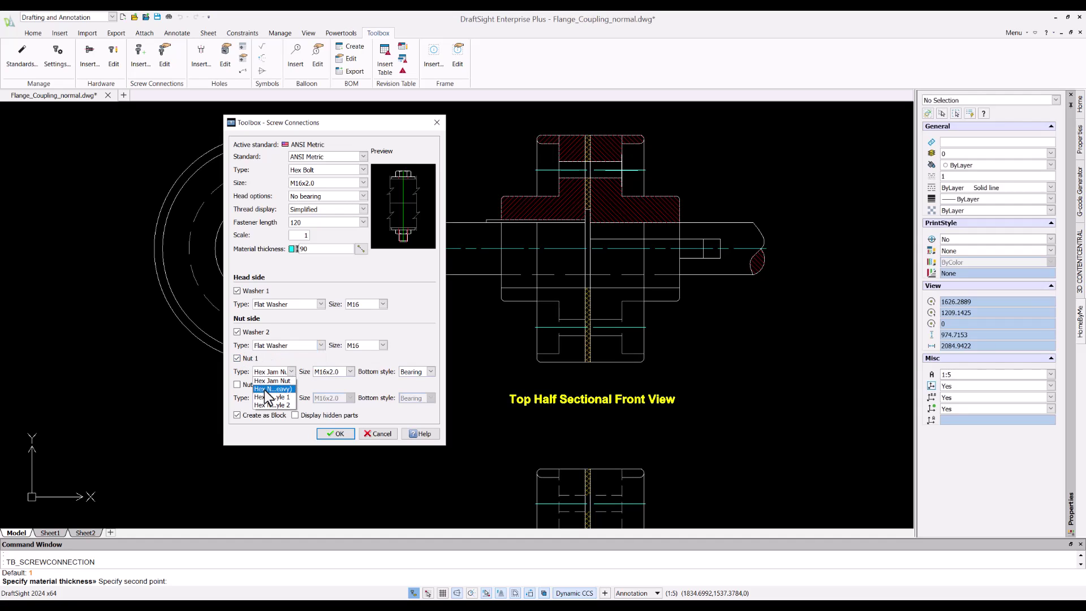
left_click(270, 372)
left_click(264, 393)
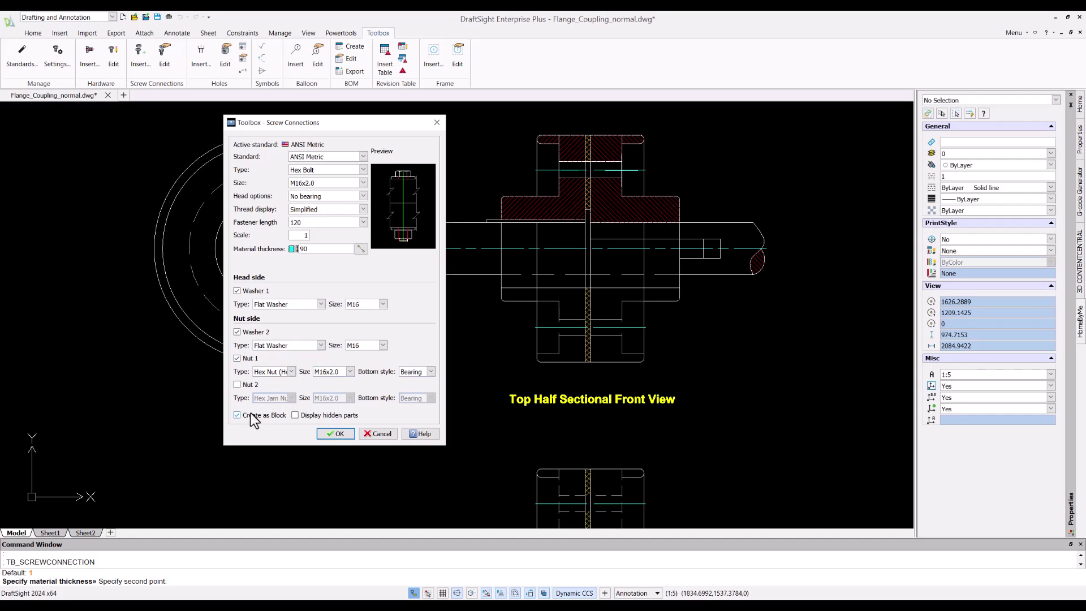
left_click(332, 433)
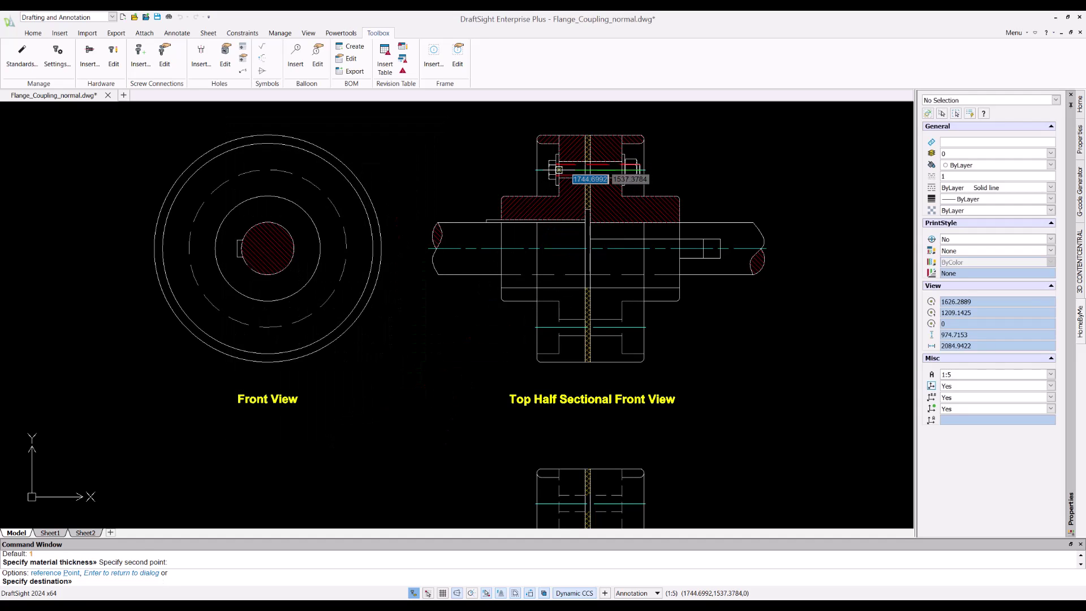
Place the bolt connection at the top flange, then reopen its settings and reapply them
left_click(620, 169)
left_click(632, 178)
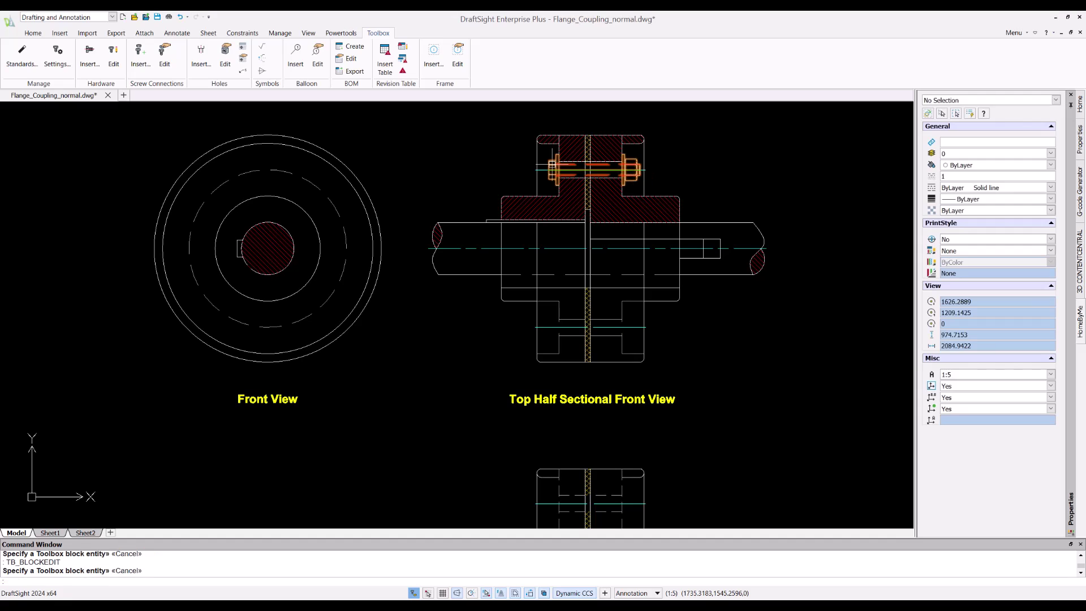
double_click(594, 170)
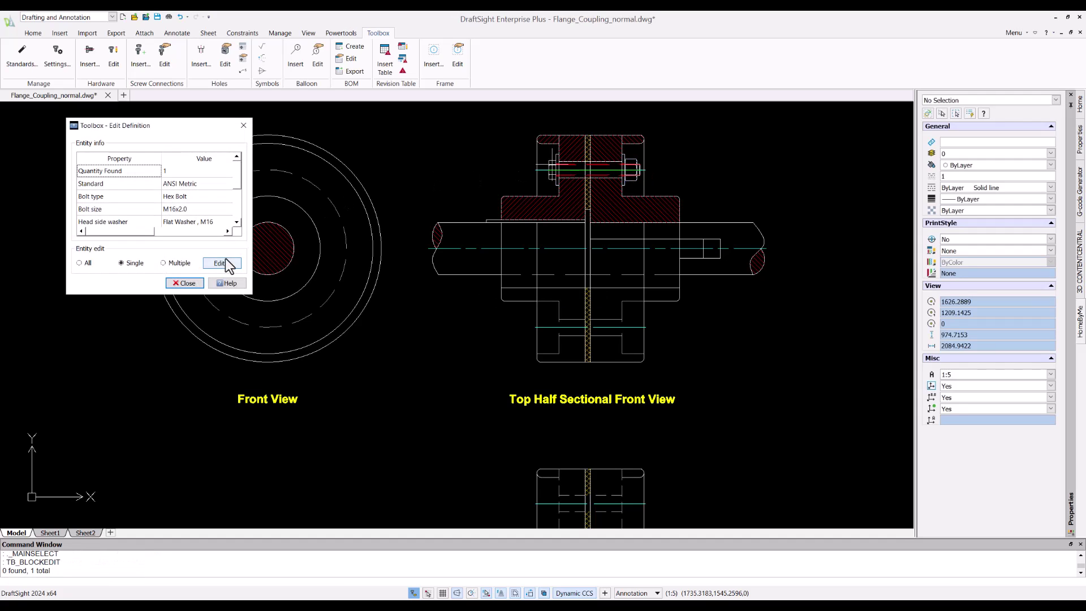
left_click(220, 263)
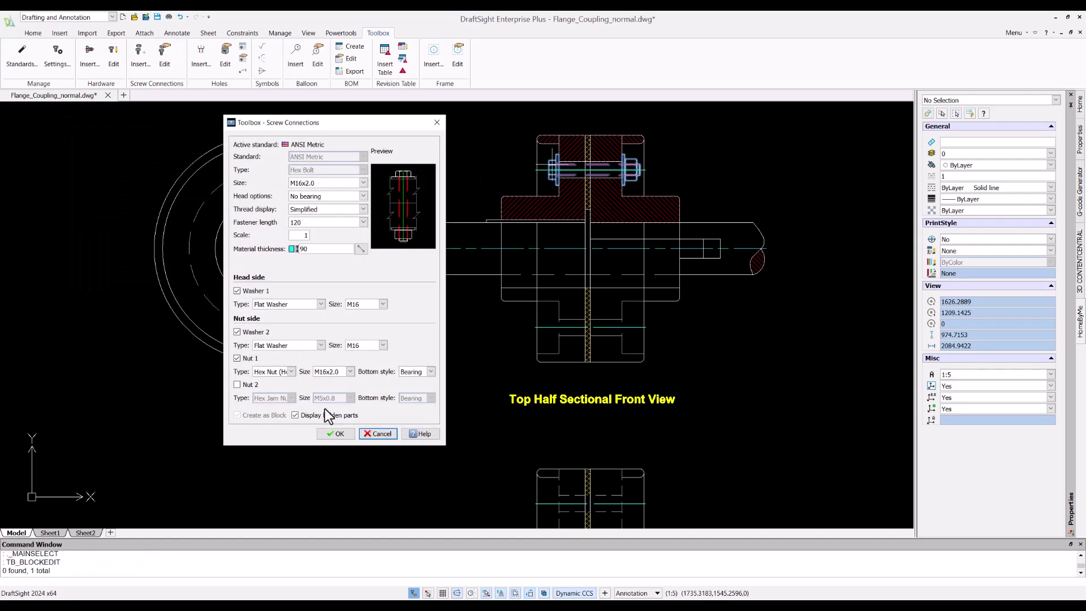
left_click(331, 434)
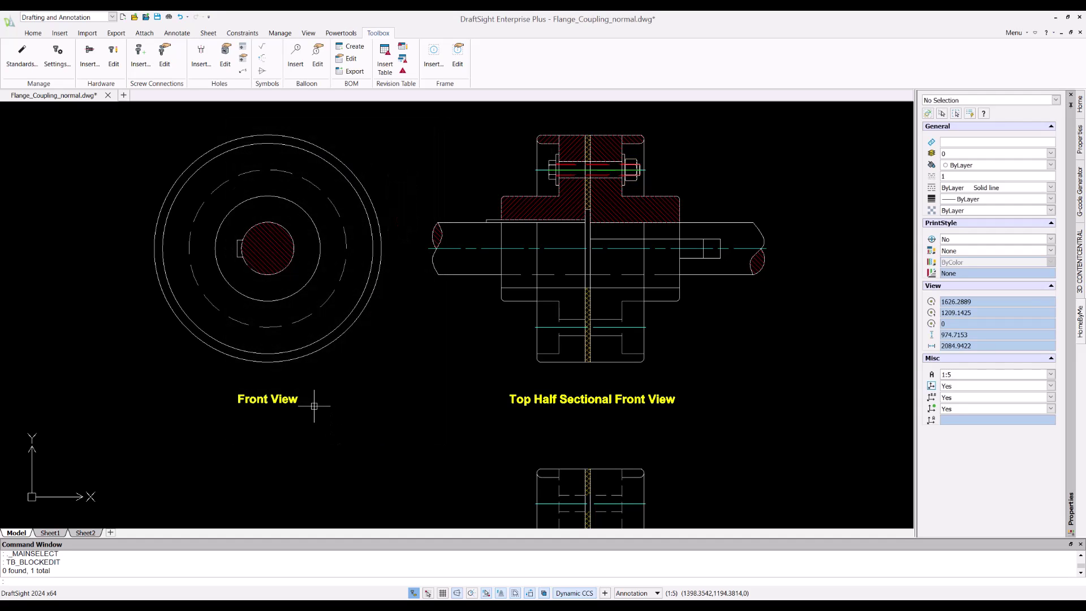
Set up a Hex Bolt M16 counterbore hole after browsing the other hole types
left_click(202, 67)
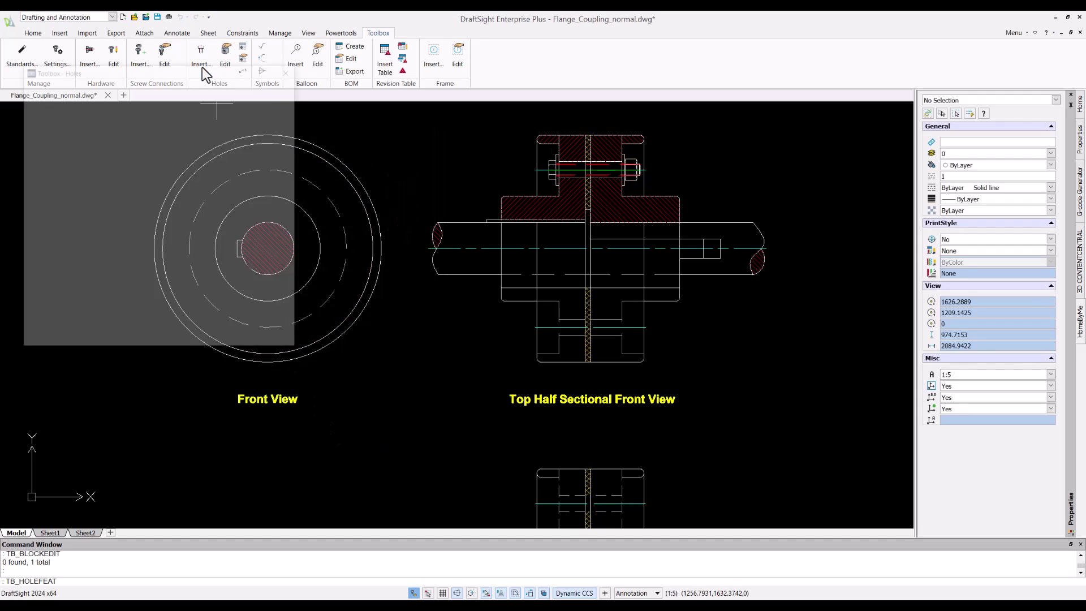
left_click(49, 124)
left_click(48, 159)
left_click(47, 189)
left_click(48, 215)
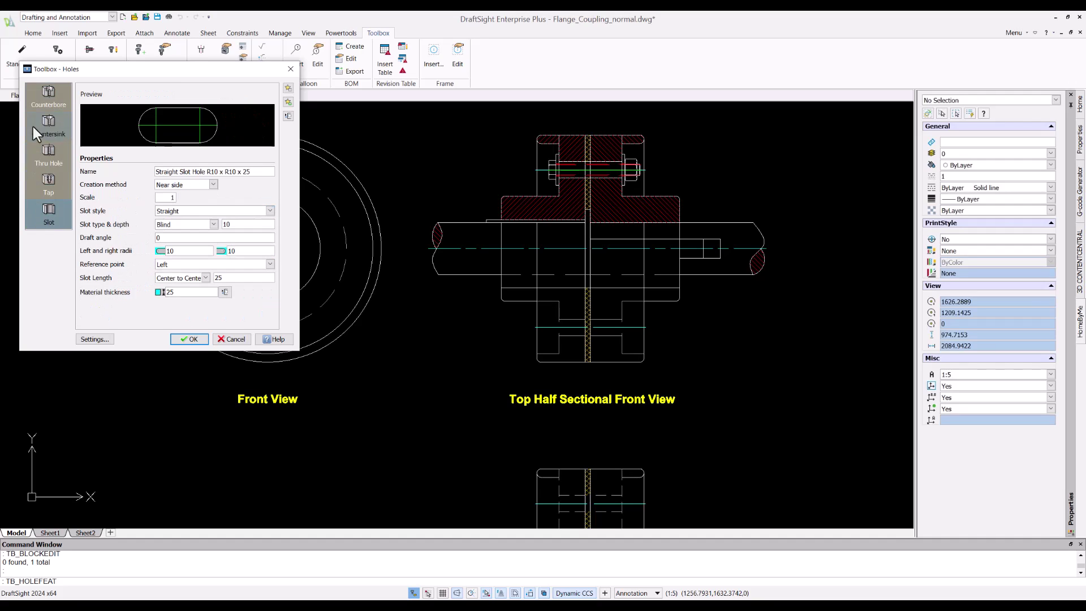
left_click(37, 96)
left_click(176, 117)
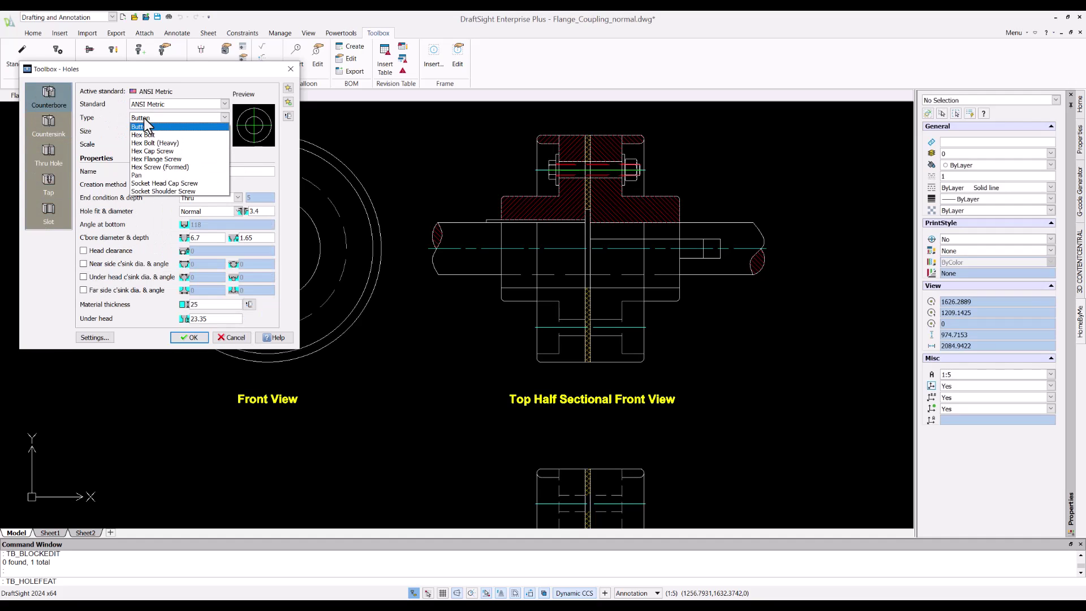
left_click(144, 134)
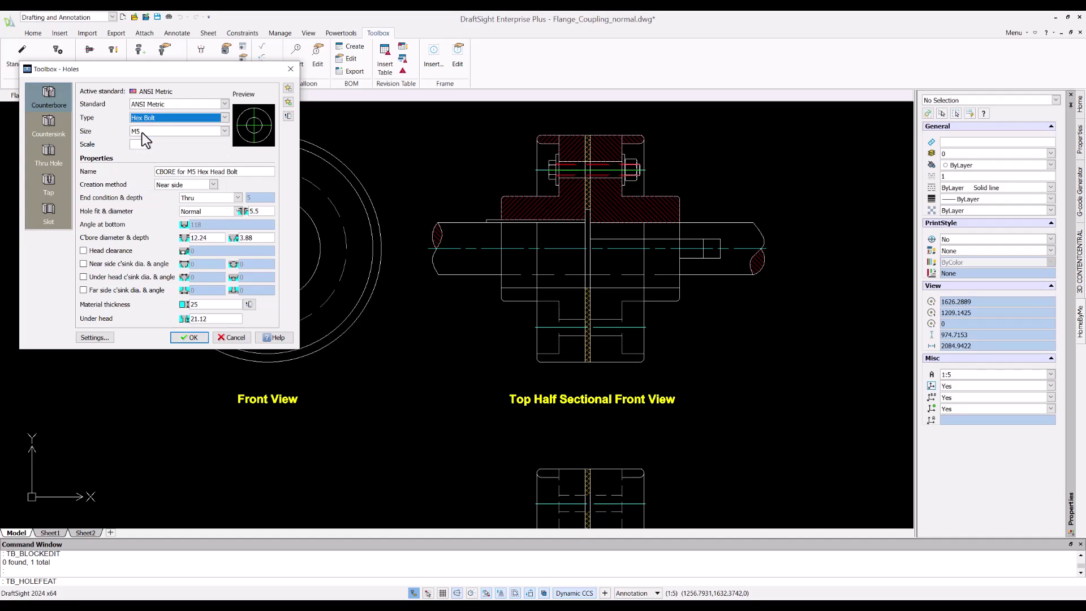
left_click(177, 131)
left_click(143, 189)
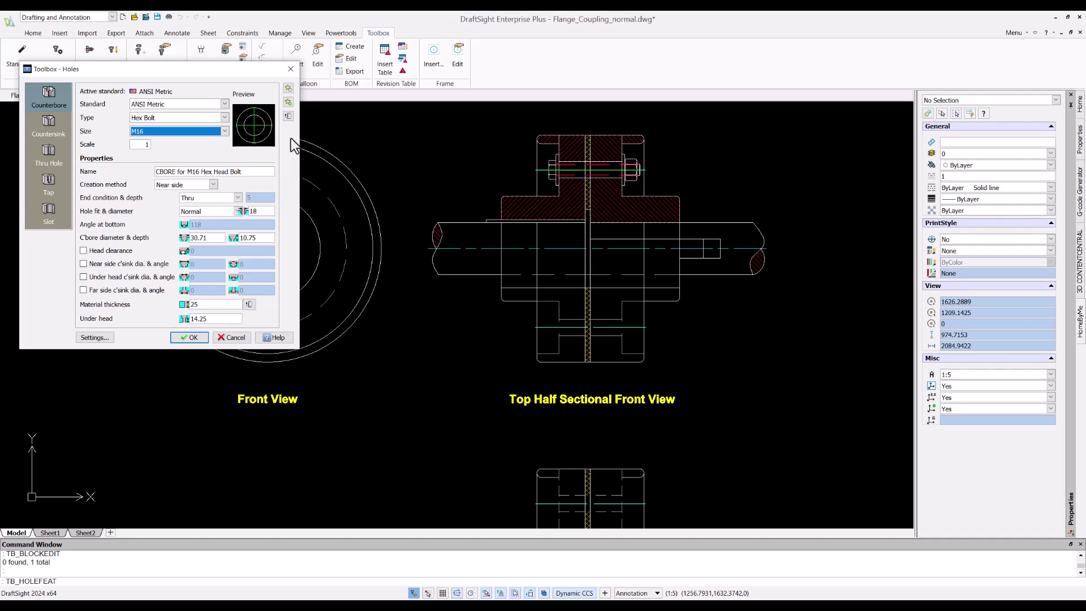
Save the hole as a favorite, set its end condition, and place it atop the bolt circle
left_click(288, 102)
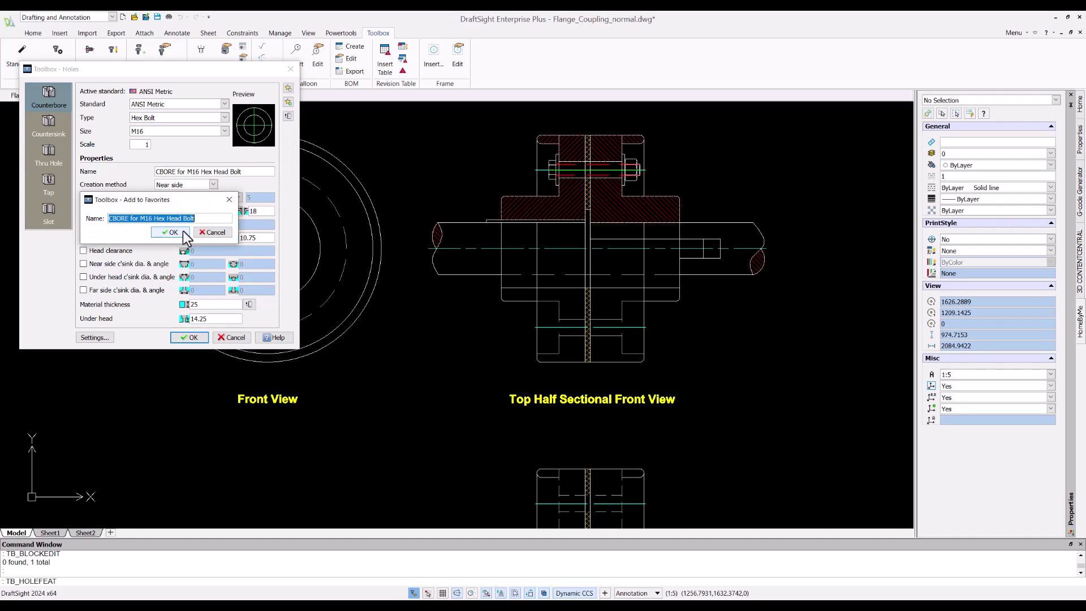
left_click(182, 231)
left_click(288, 117)
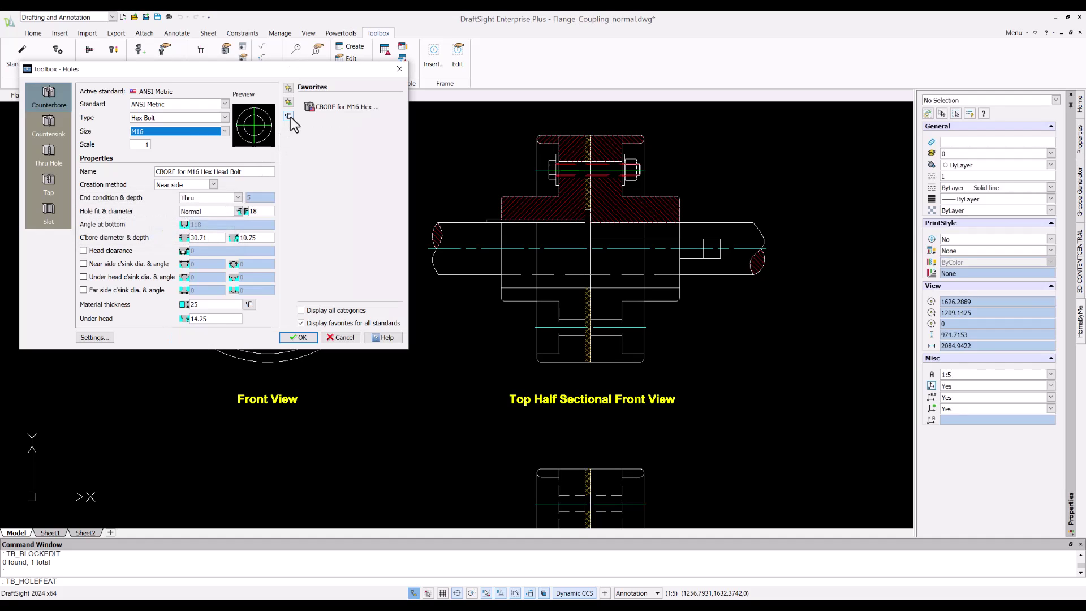
left_click(210, 198)
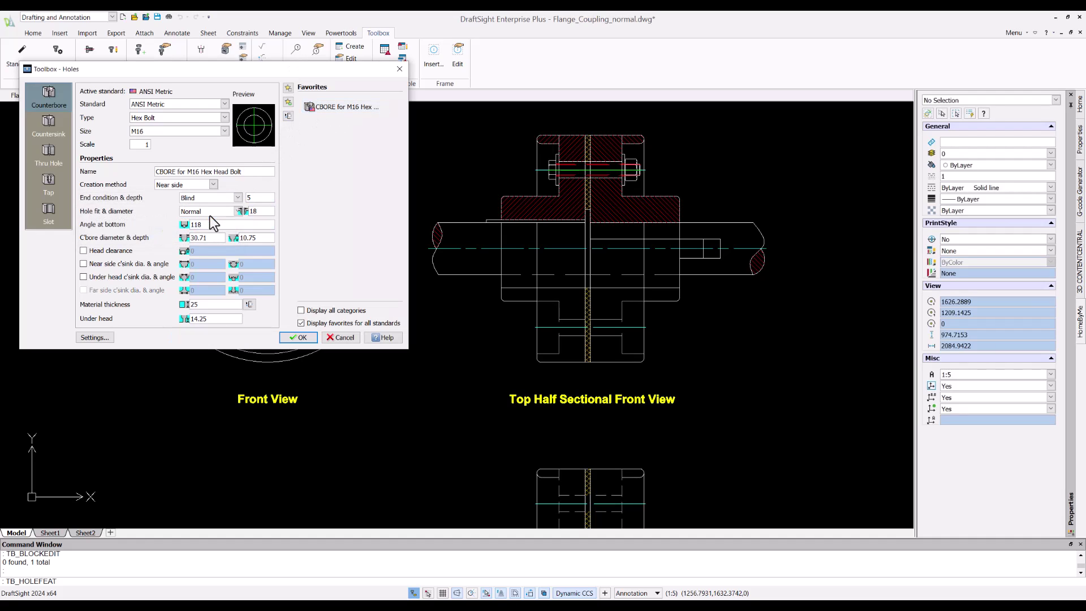
left_click(298, 338)
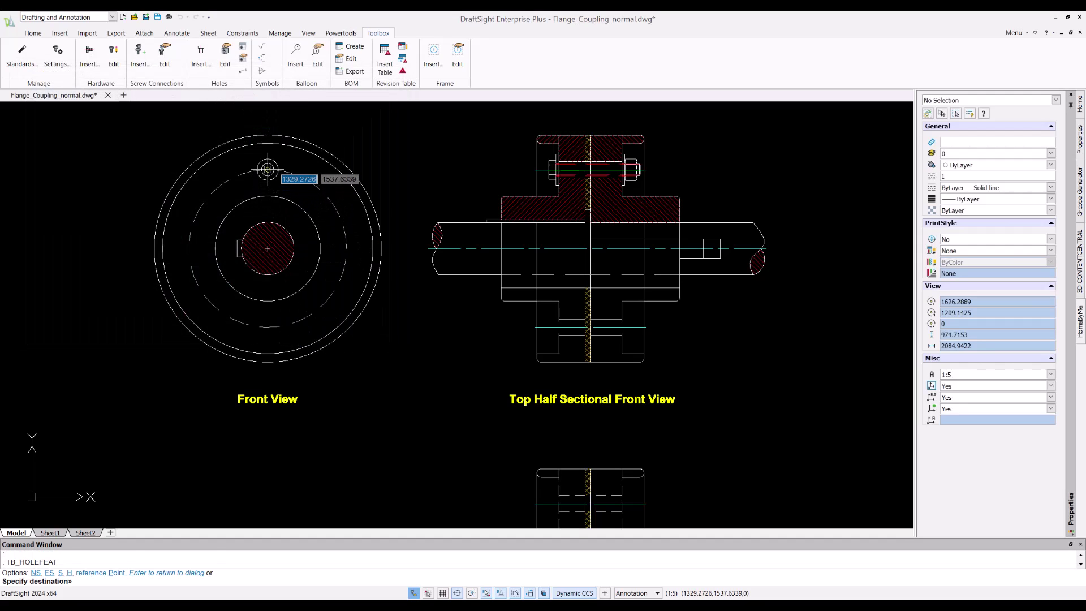
left_click(268, 171)
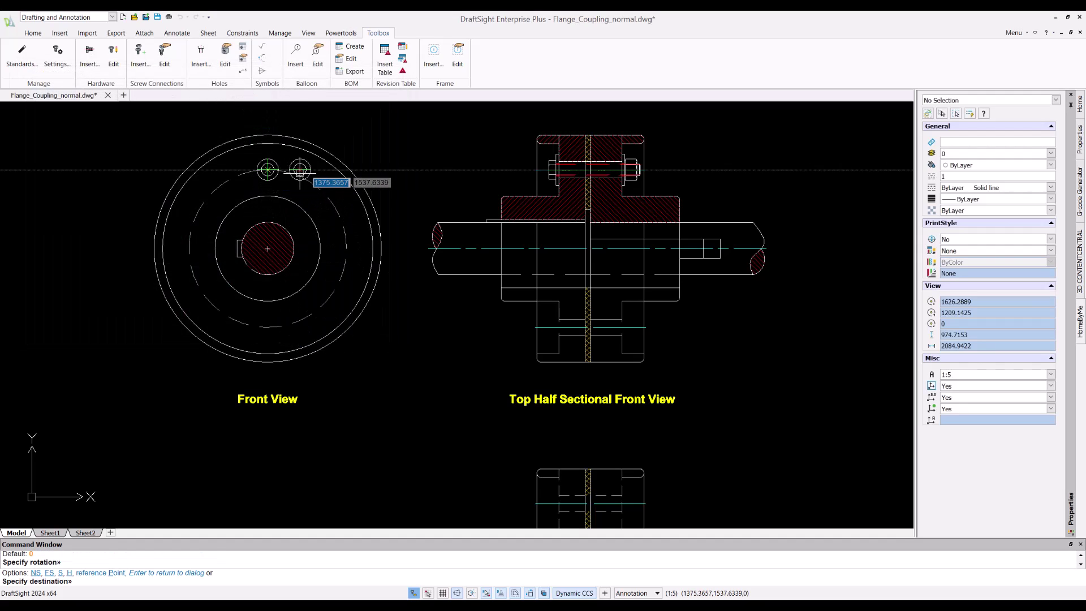
key("Escape")
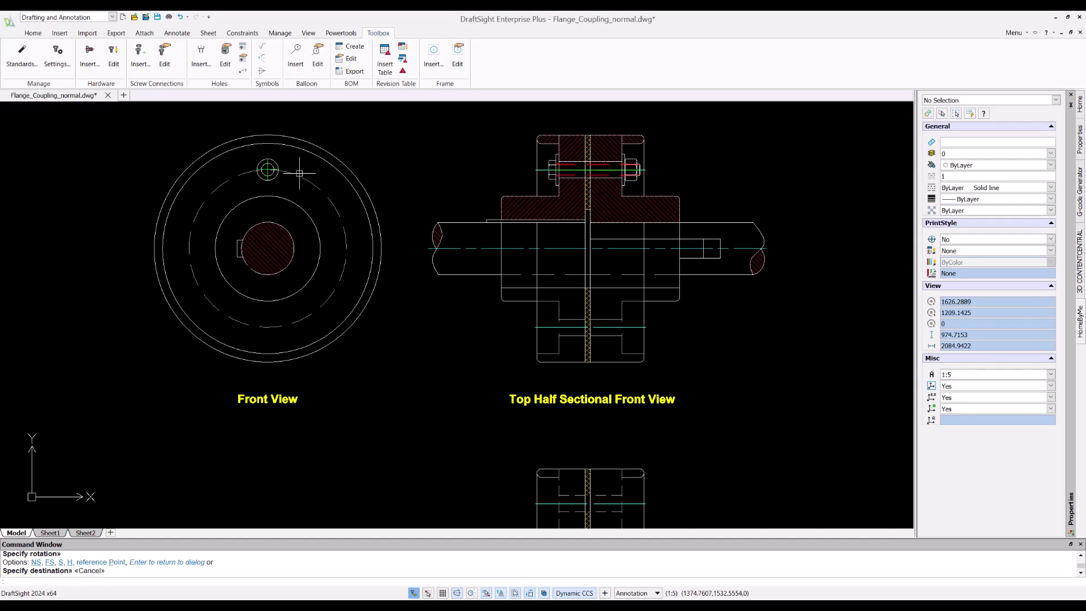
type("AR")
Pattern the top hole non-associatively, four total, around the flange centre
key("Return")
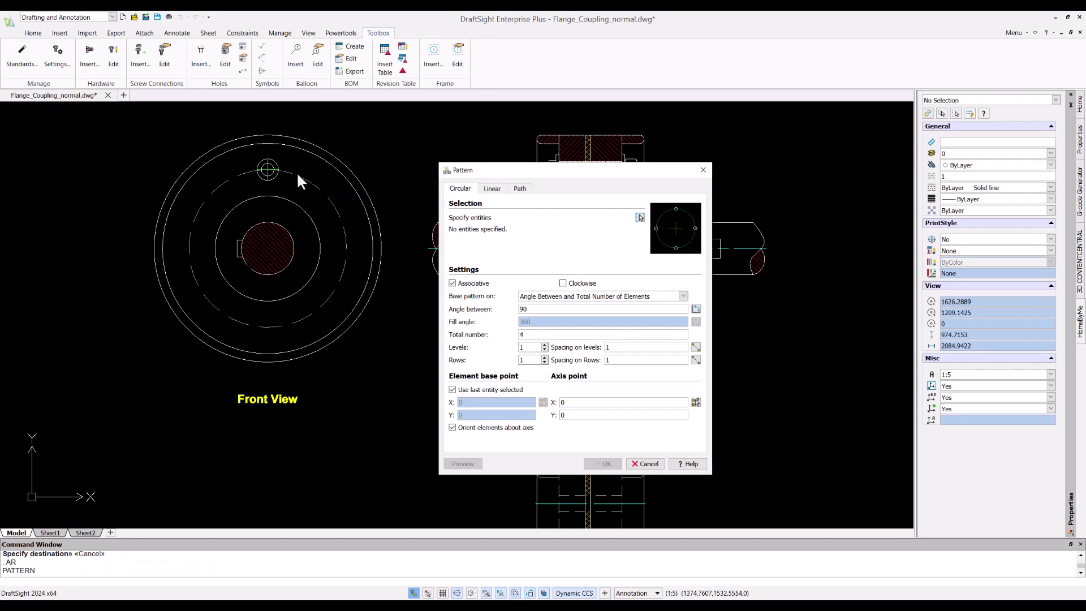
left_click(640, 218)
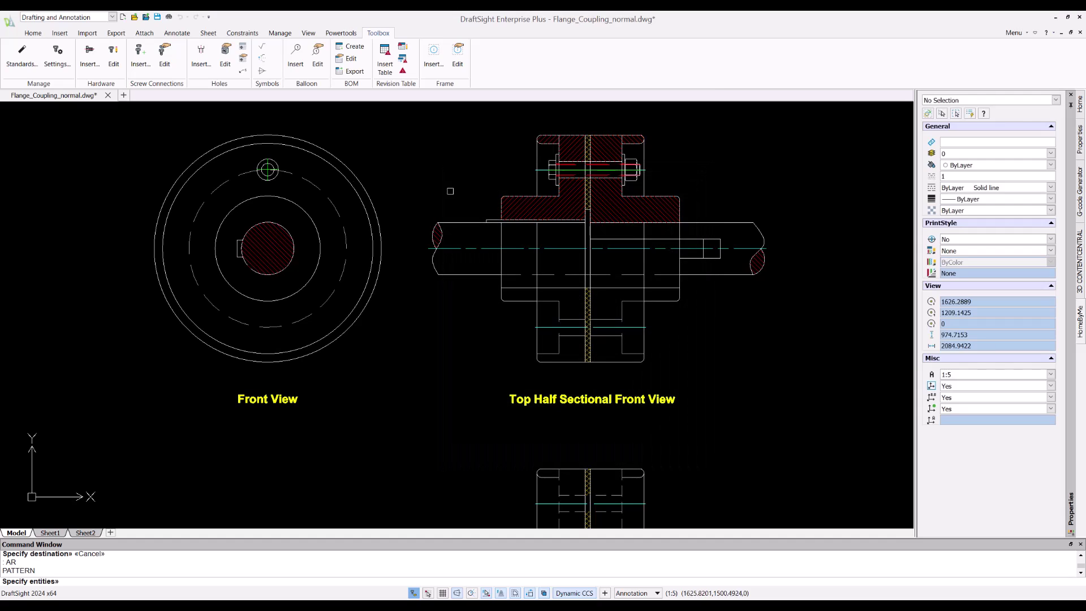
left_click(267, 169)
key("Return")
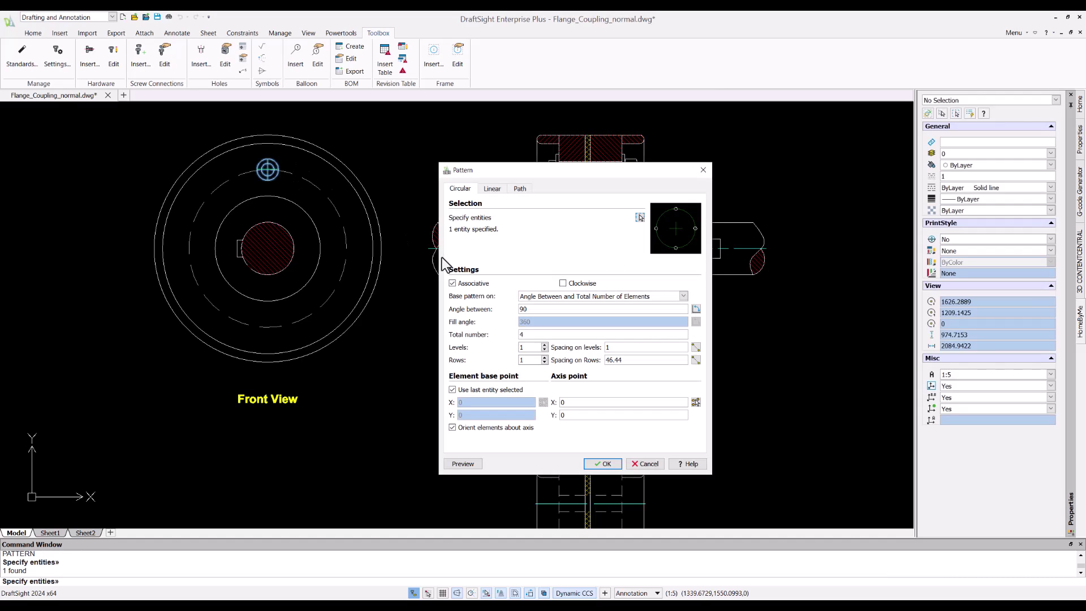
left_click(452, 283)
left_click(696, 402)
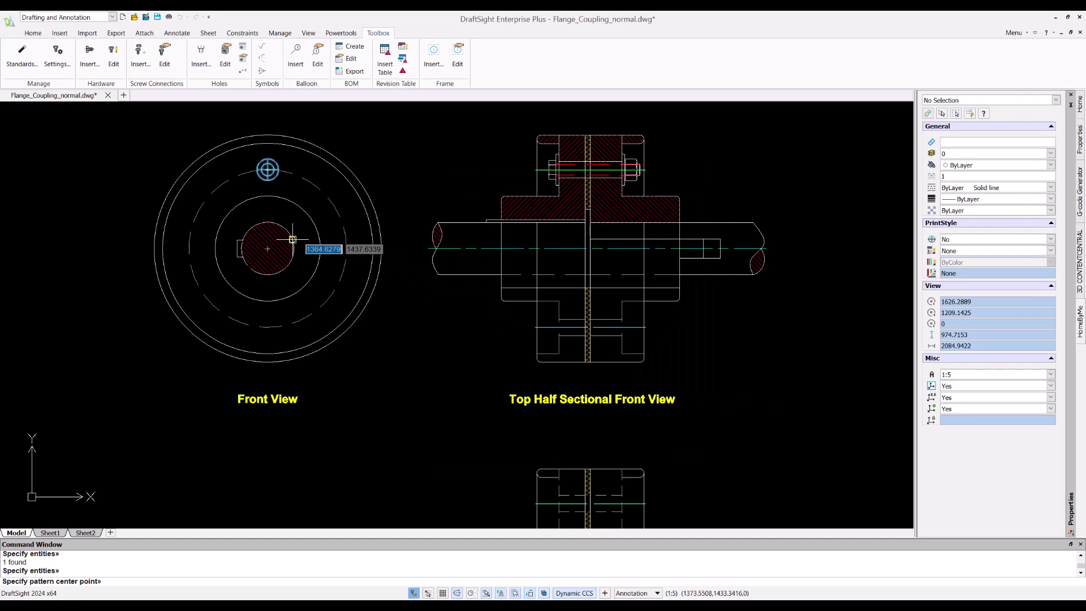
left_click(272, 248)
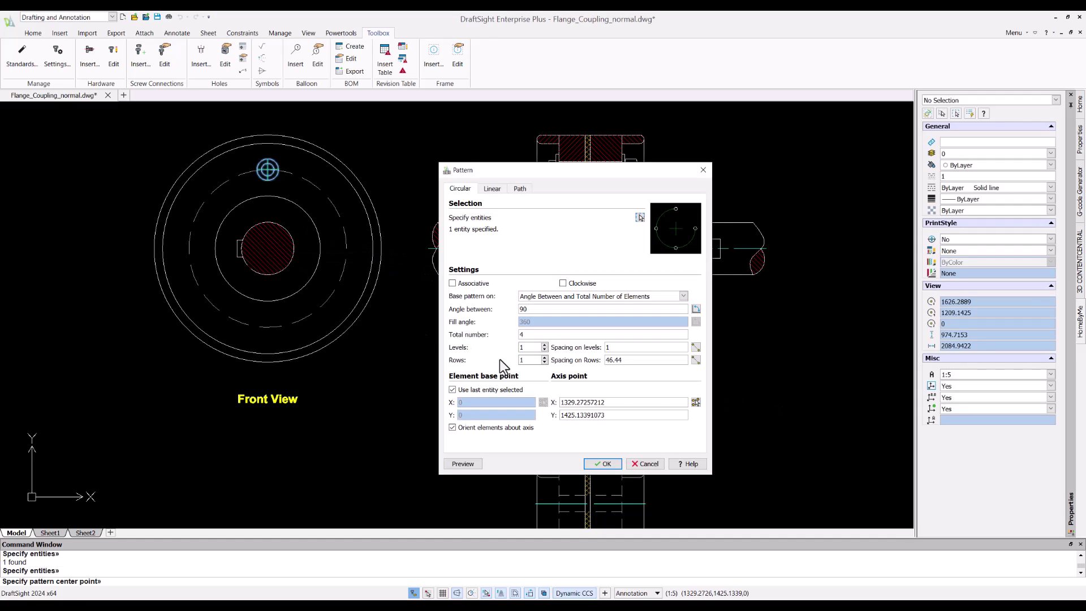
left_click(599, 463)
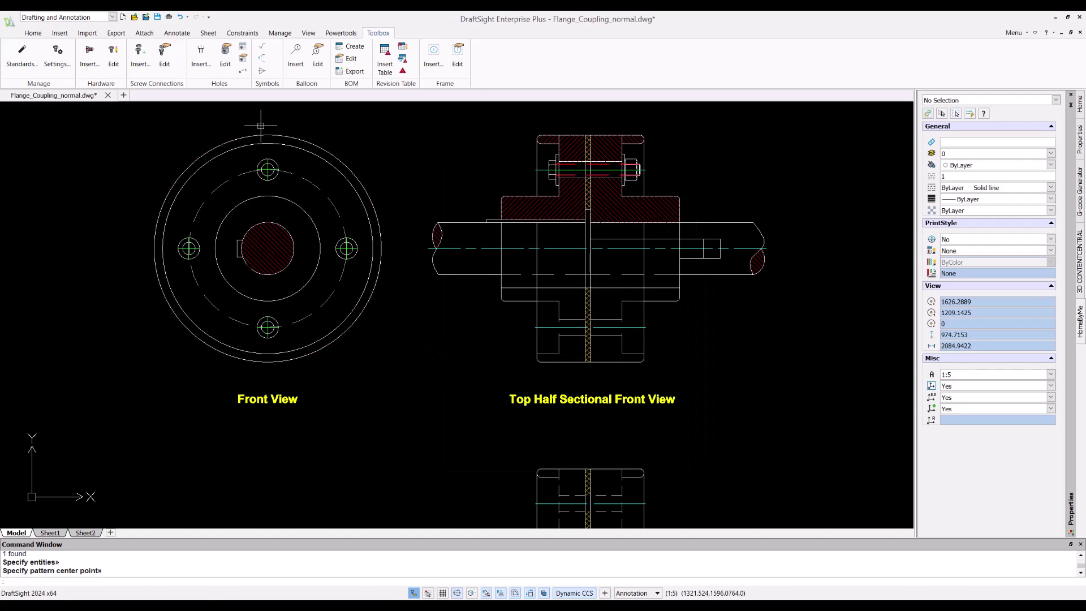
Attach a callout to the top counterbore hole with an angled leader, text placed up and right
left_click(243, 71)
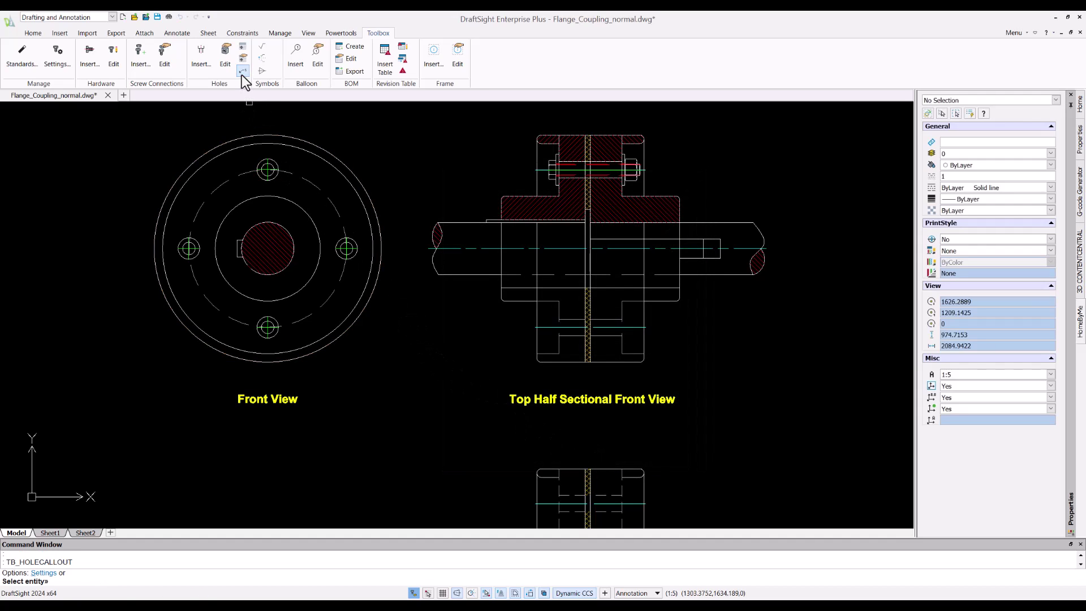
left_click(268, 170)
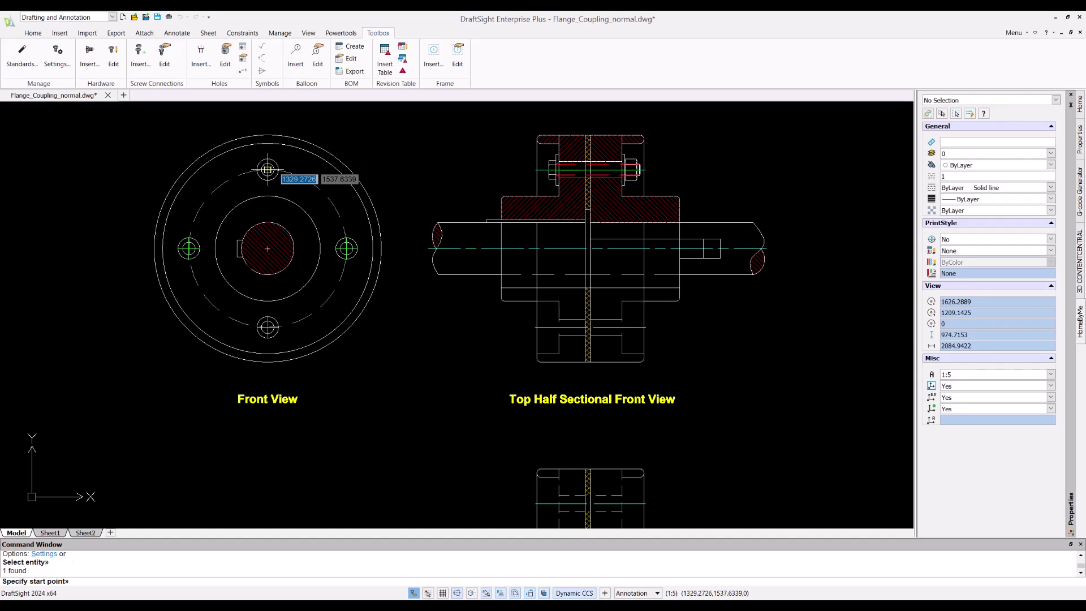
left_click(269, 170)
key("F8")
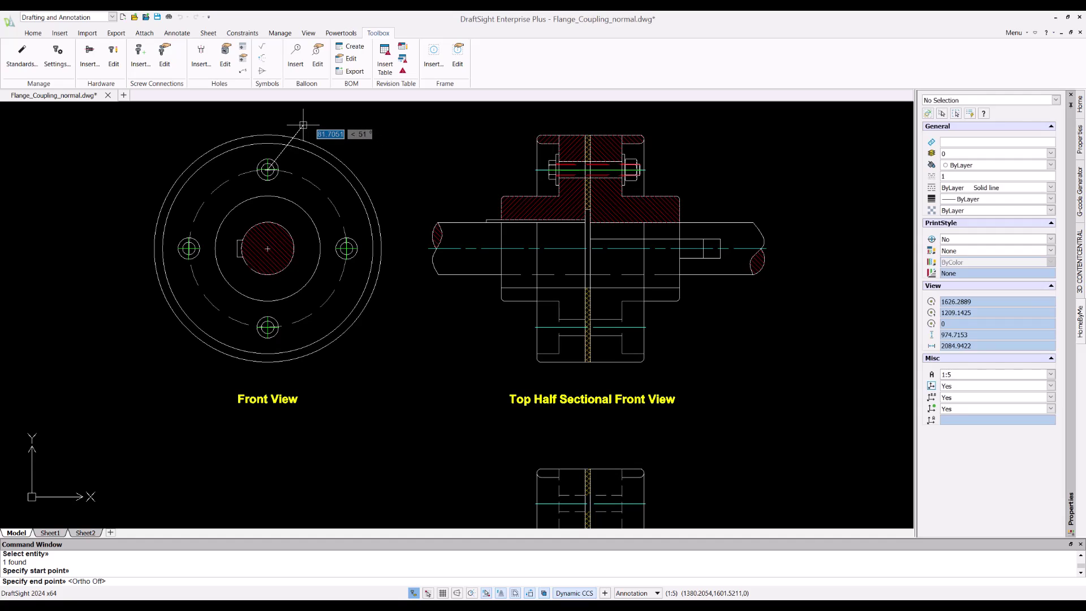
left_click(301, 125)
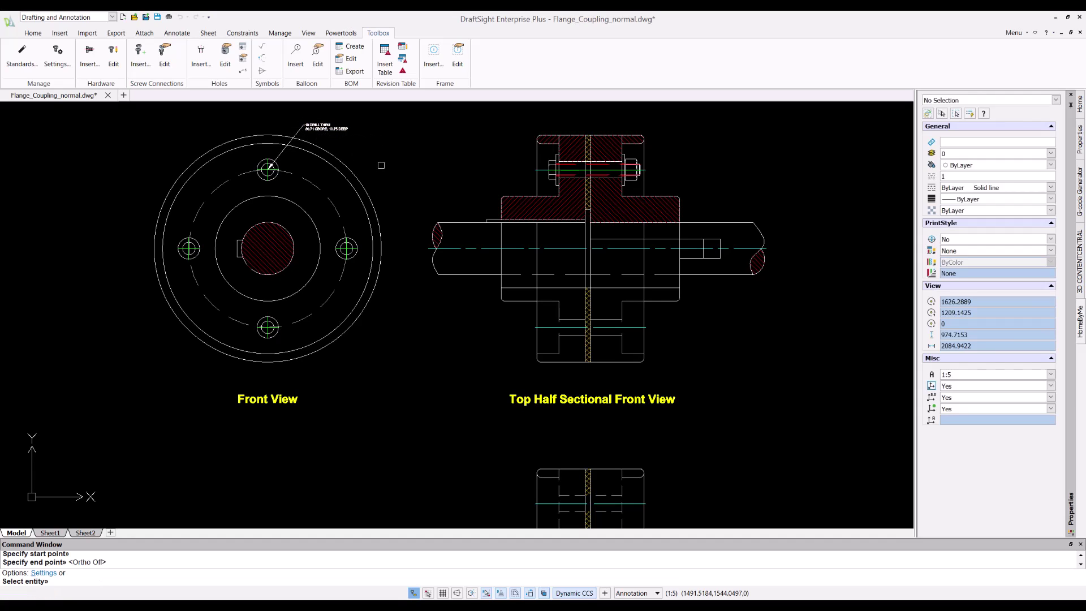
Insert an M16x2.0 hex bolt into the top counterbore hole, saving it as a favorite
left_click(96, 62)
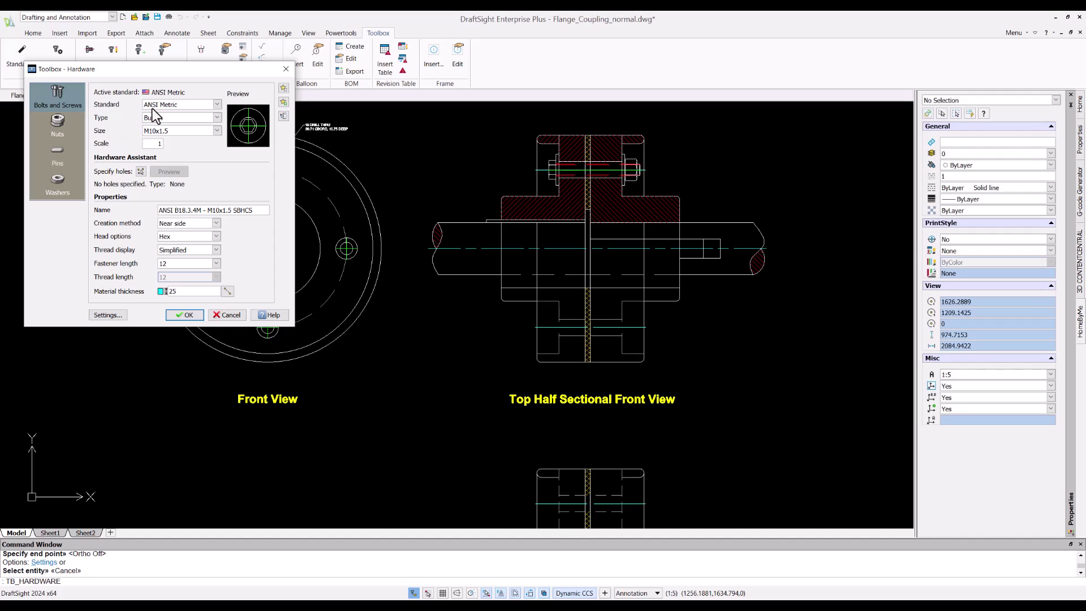
left_click(141, 172)
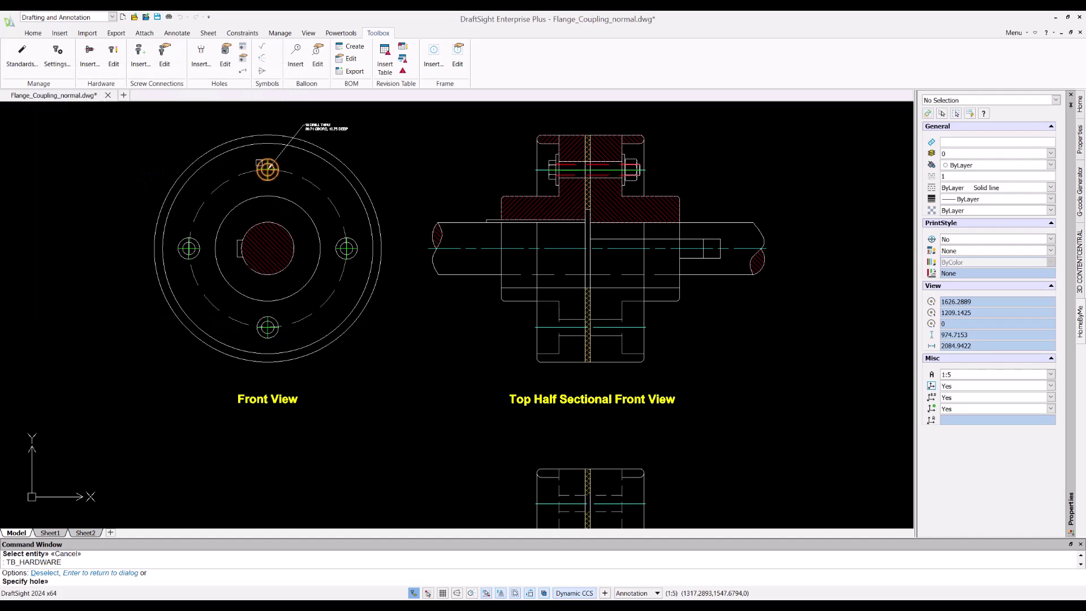
left_click(263, 165)
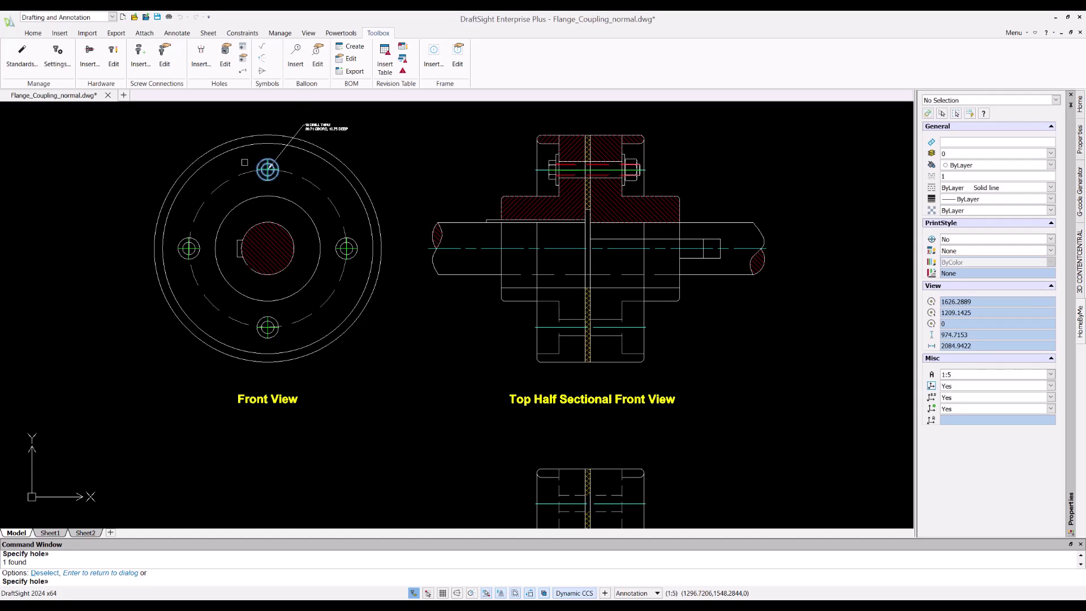
key("Return")
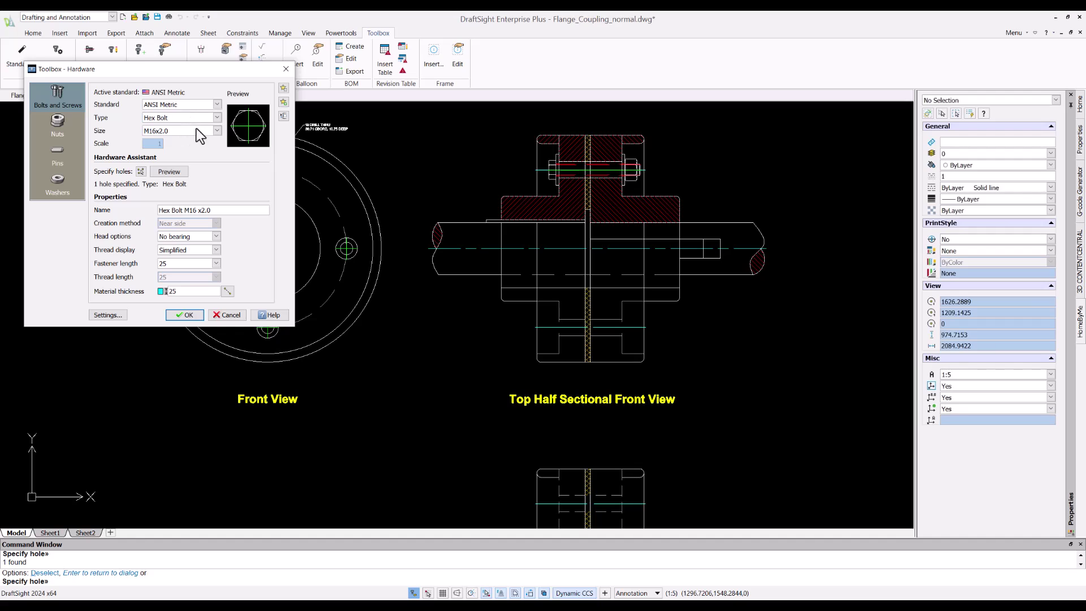
left_click(284, 102)
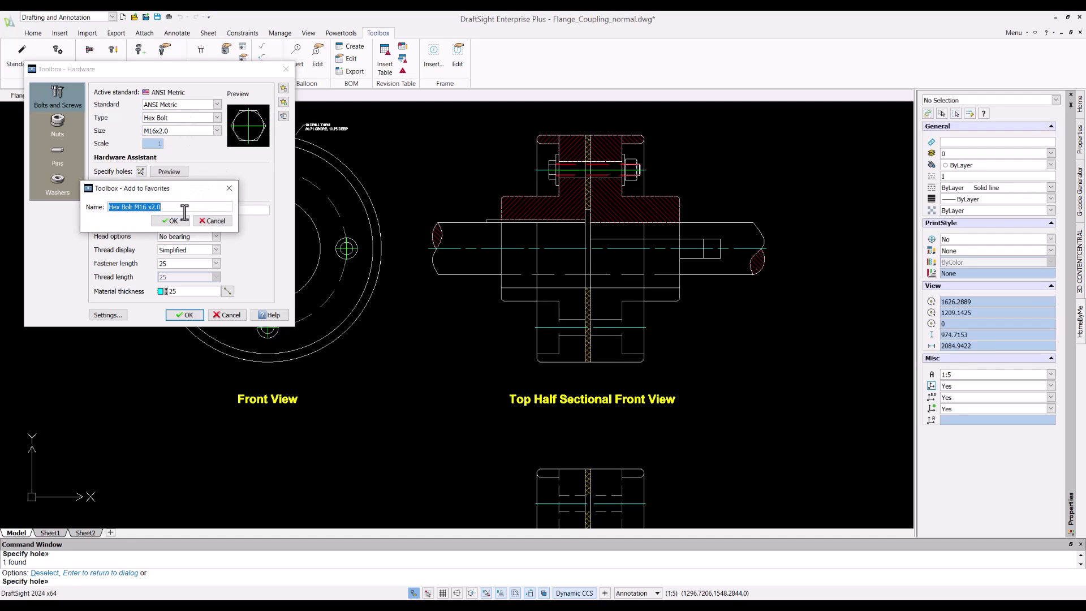
left_click(170, 221)
left_click(284, 116)
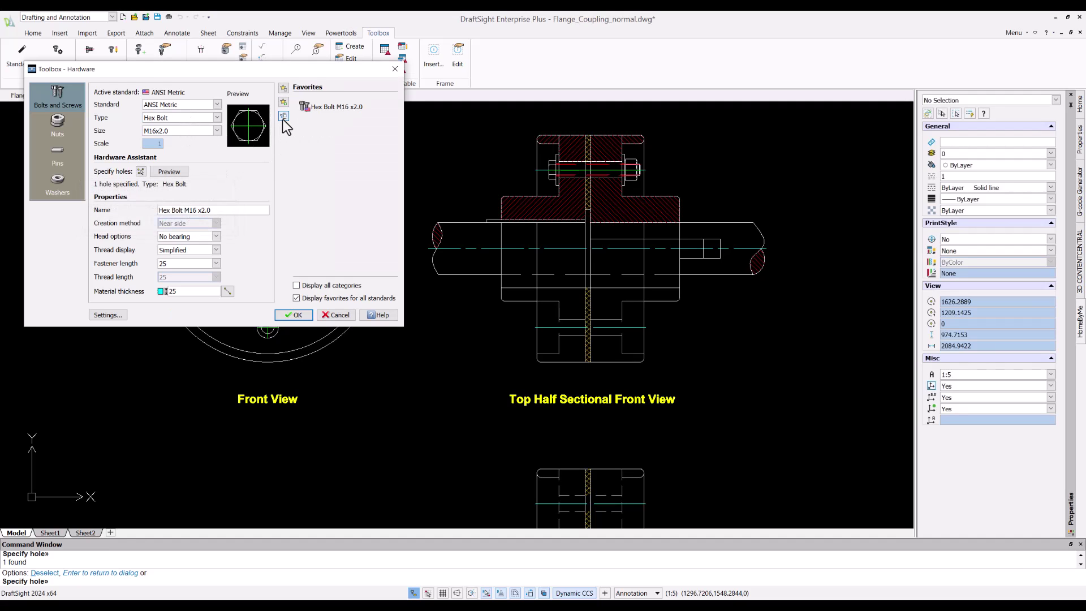
left_click(293, 317)
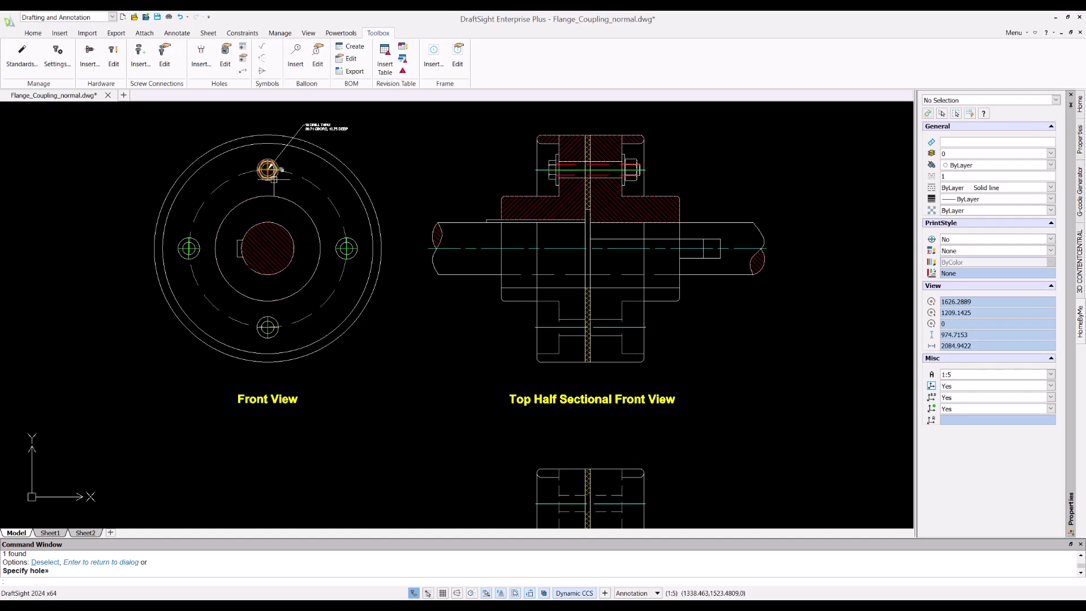
type("AR")
Select the top bolt for a circular pattern and set the flange centre as its axis
key("Return")
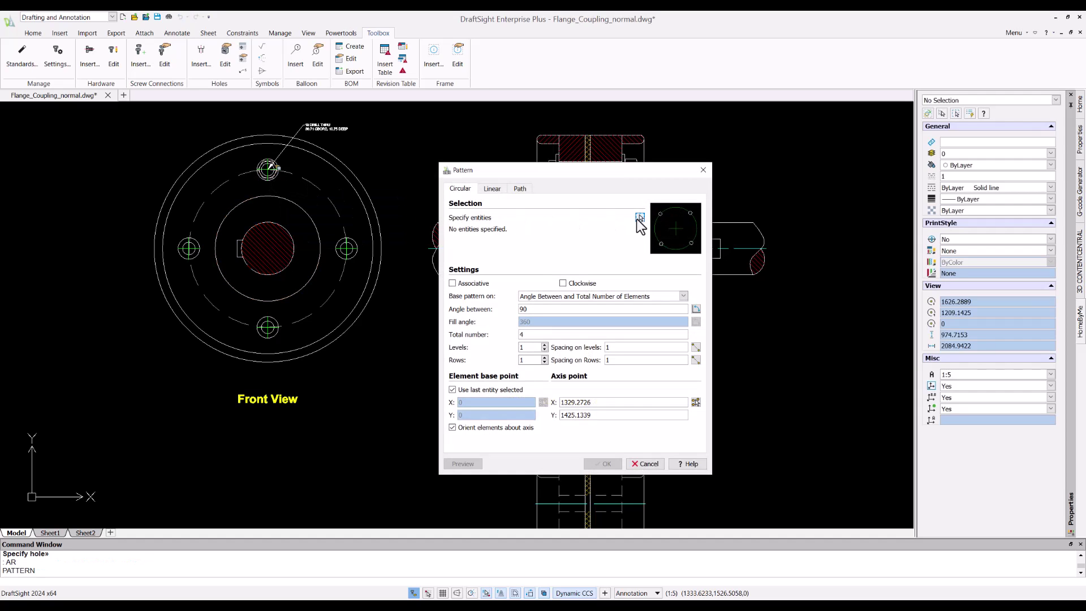
left_click(639, 217)
left_click(270, 170)
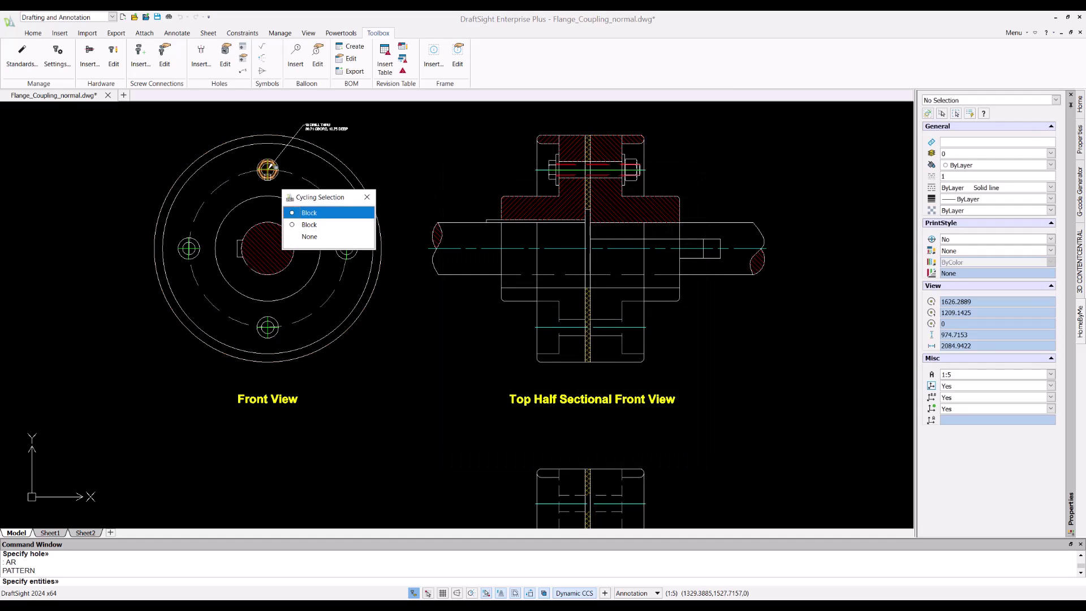
left_click(315, 223)
key("Return")
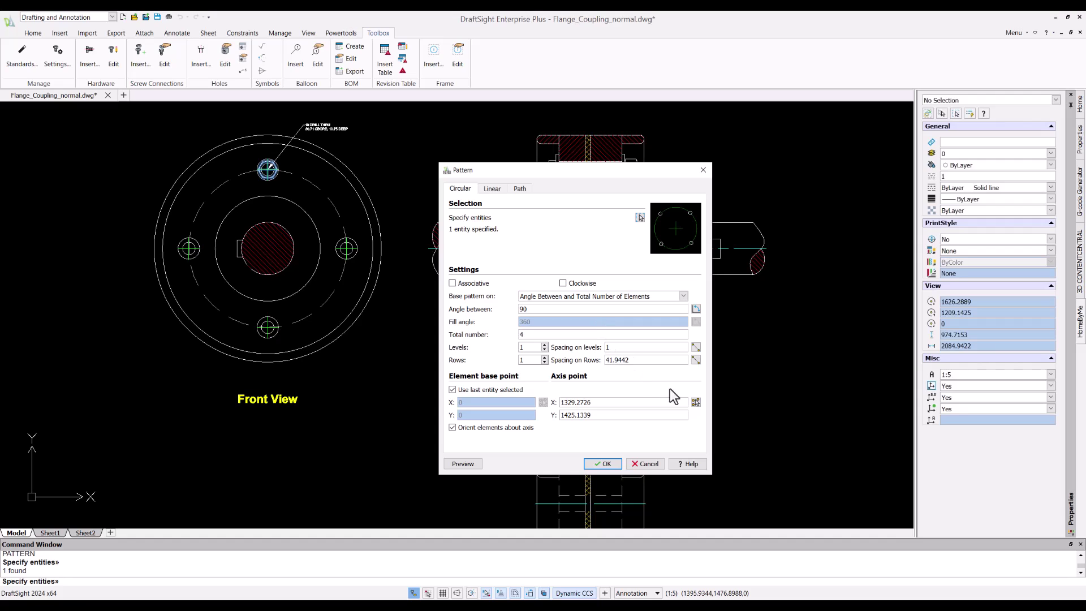
left_click(696, 402)
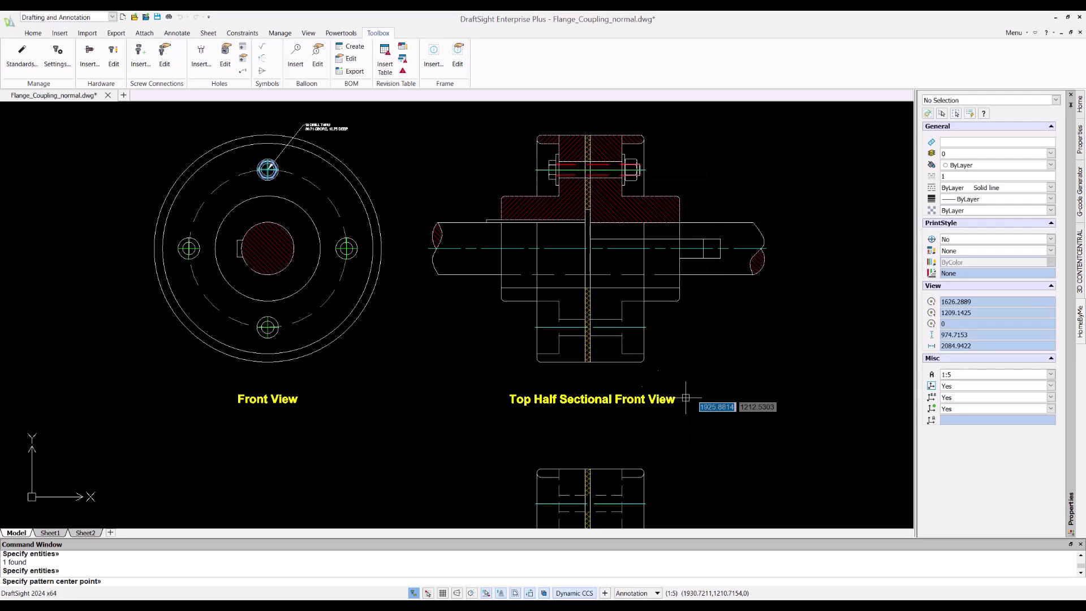
left_click(269, 249)
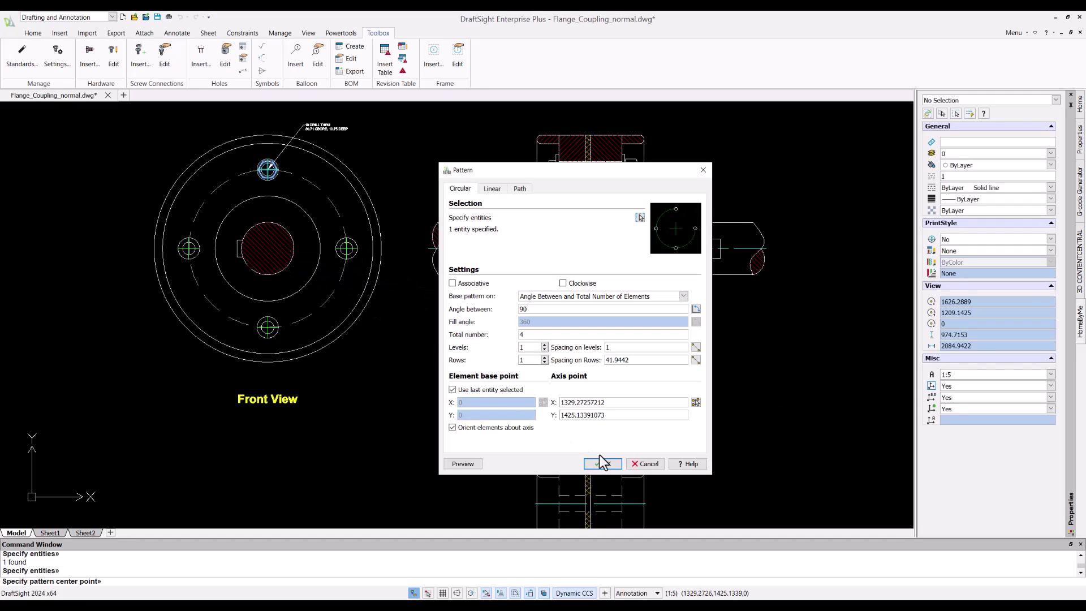